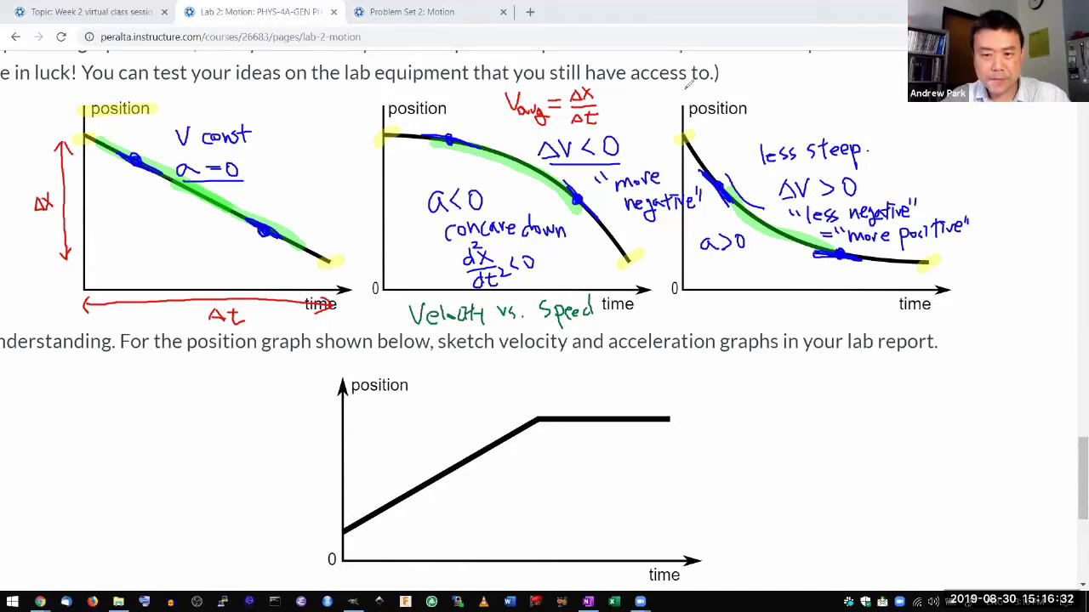
Step: Erase all hand-drawn ink from the three position–time graphs on the Canvas Lab 2: Motion page
{"action": "key", "text": "e"}
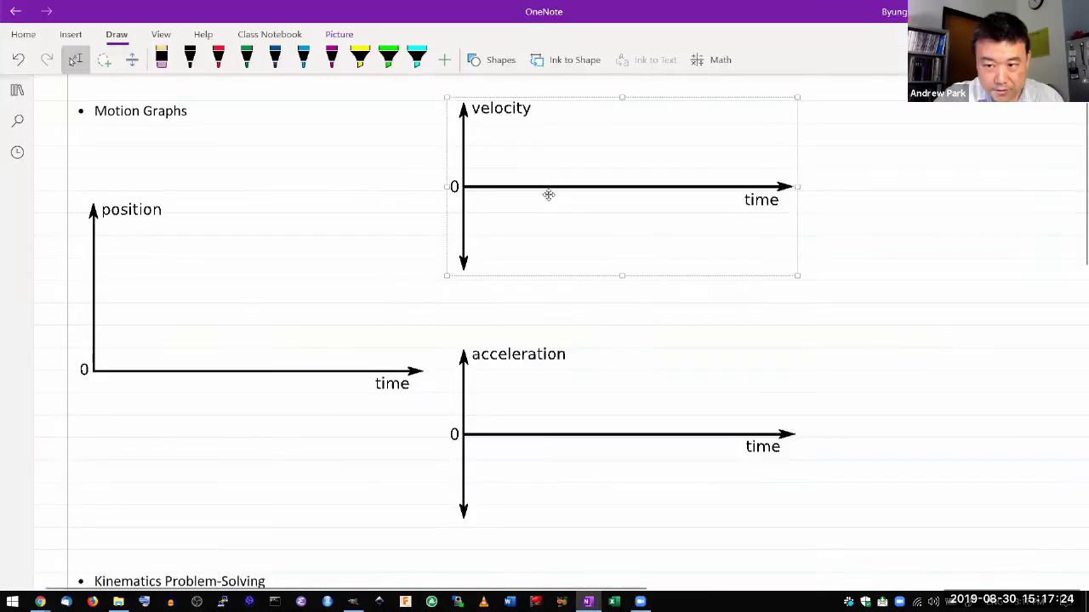
Step: Drag the velocity and position graph images lower to leave space below the Motion Graphs heading
{"action": "left_click_drag", "start_coordinate": [550, 192], "coordinate": [550, 226]}
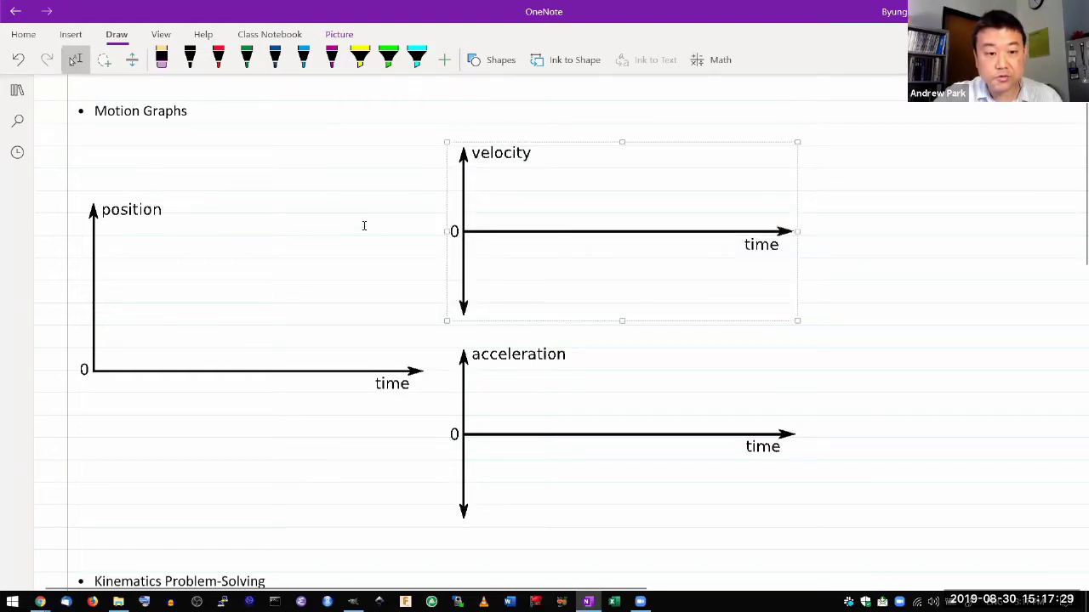
{"action": "left_click", "coordinate": [203, 370]}
{"action": "left_click_drag", "start_coordinate": [208, 365], "coordinate": [209, 430]}
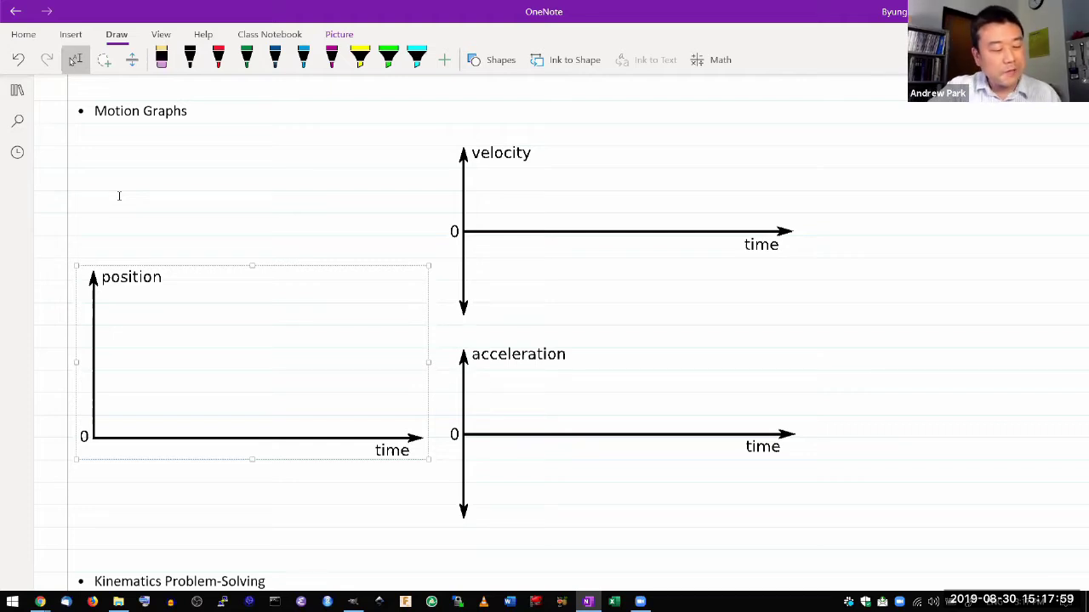
{"action": "left_click", "coordinate": [193, 113]}
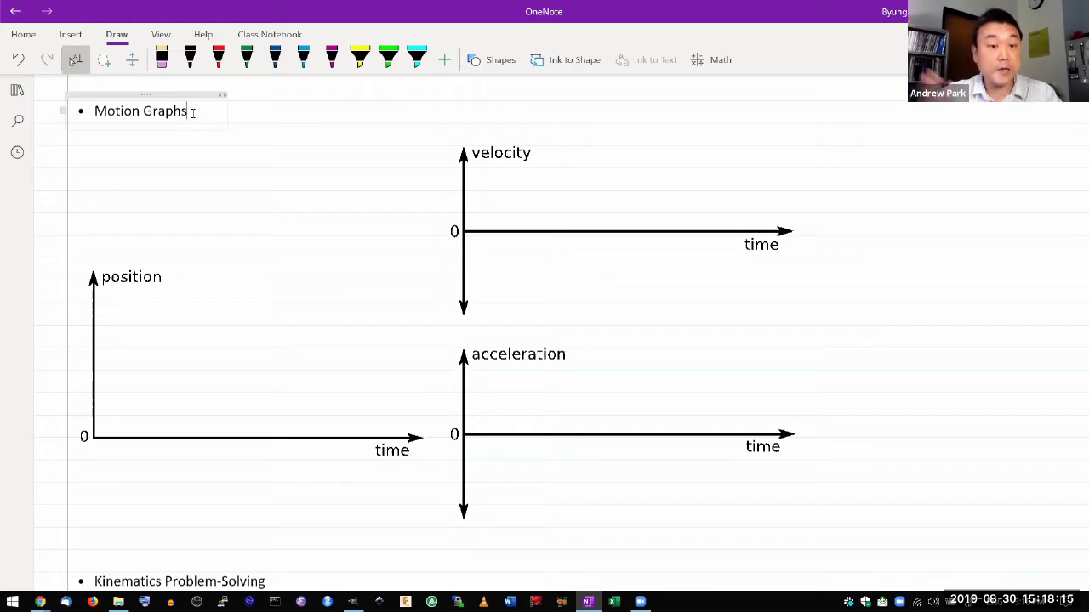
Step: Add 'Diver diving from a diving board.' two lines below the Motion Graphs heading
{"action": "key", "text": "Return"}
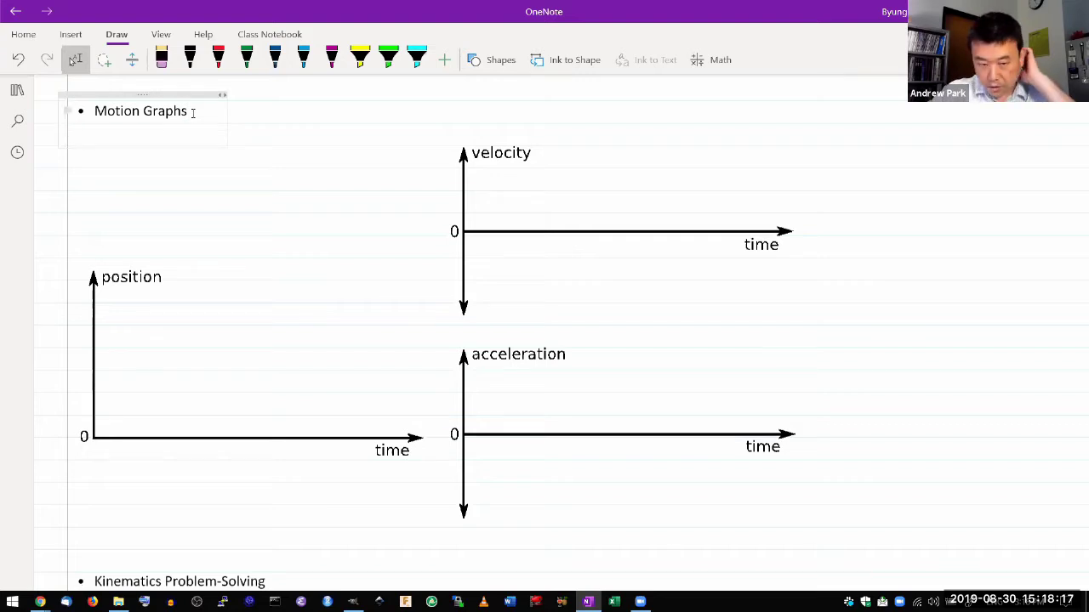
{"action": "key", "text": "Return"}
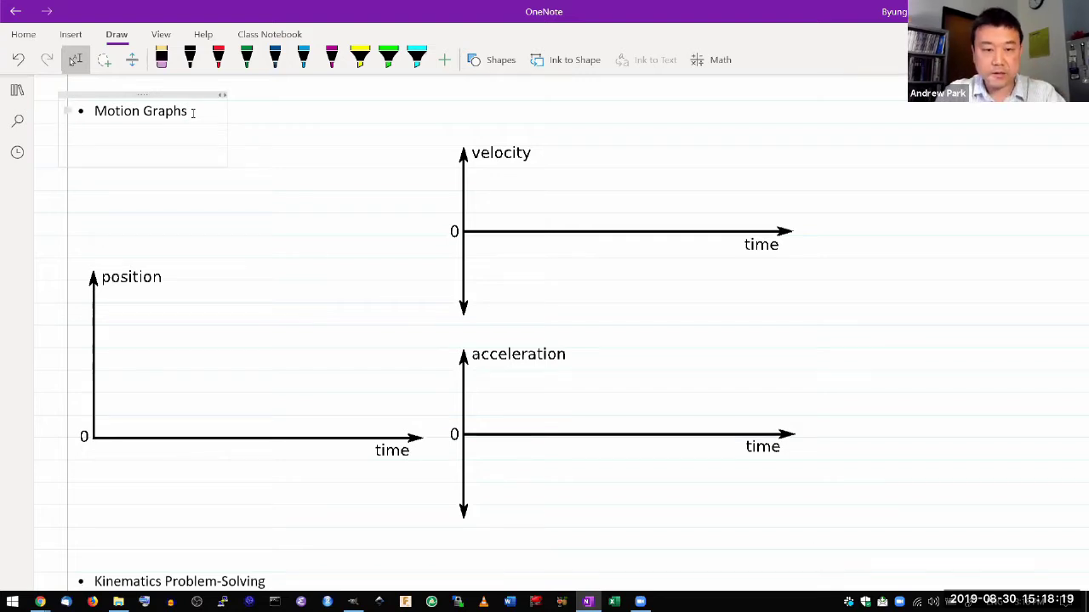
{"action": "type", "text": "Diver "}
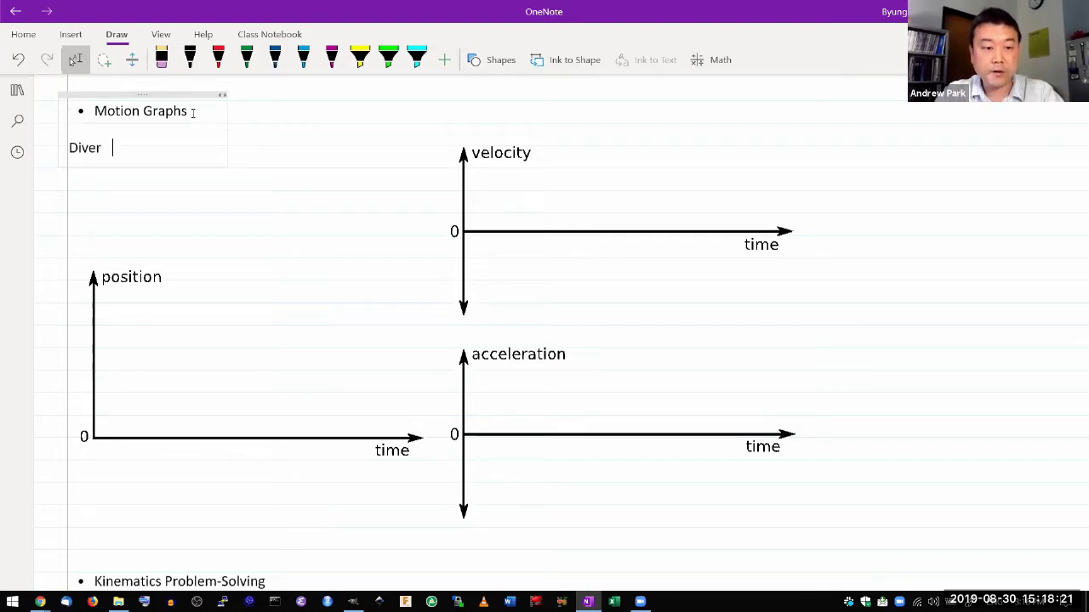
{"action": "type", "text": "diving from"}
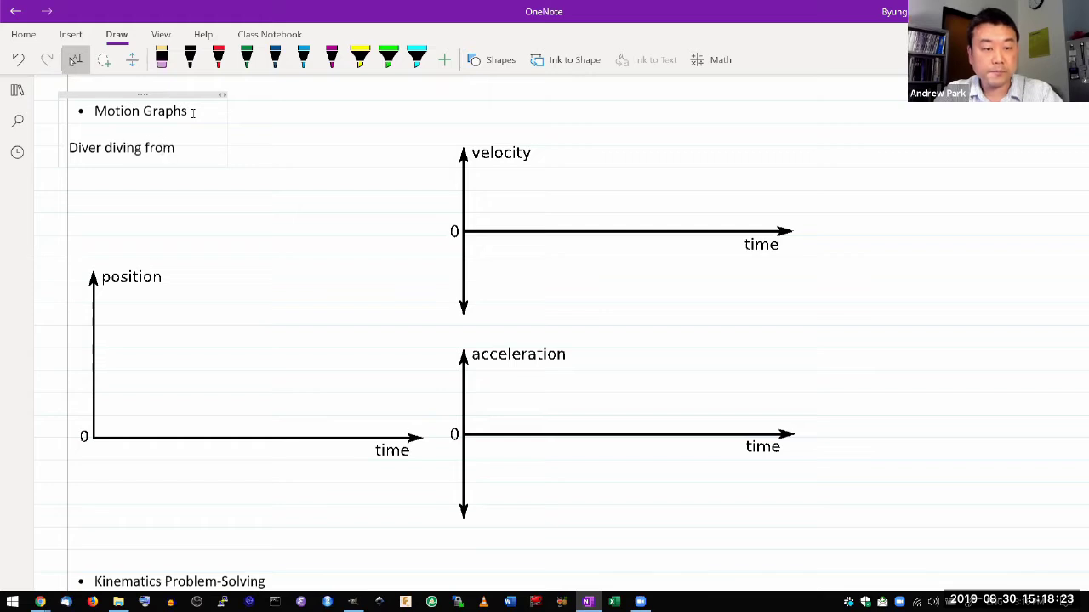
{"action": "type", "text": " a "}
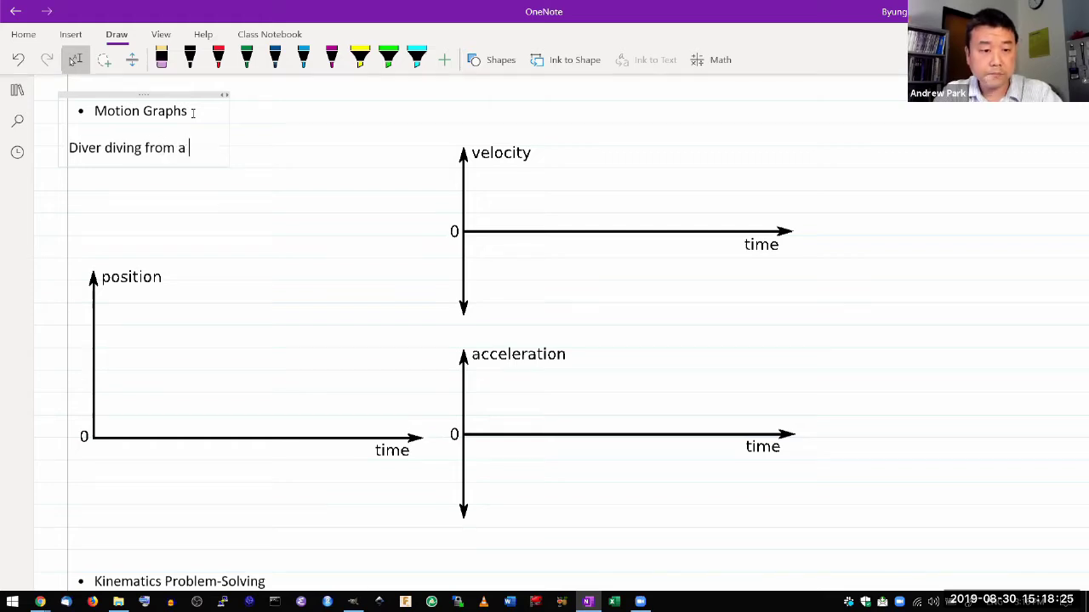
{"action": "type", "text": "diving board"}
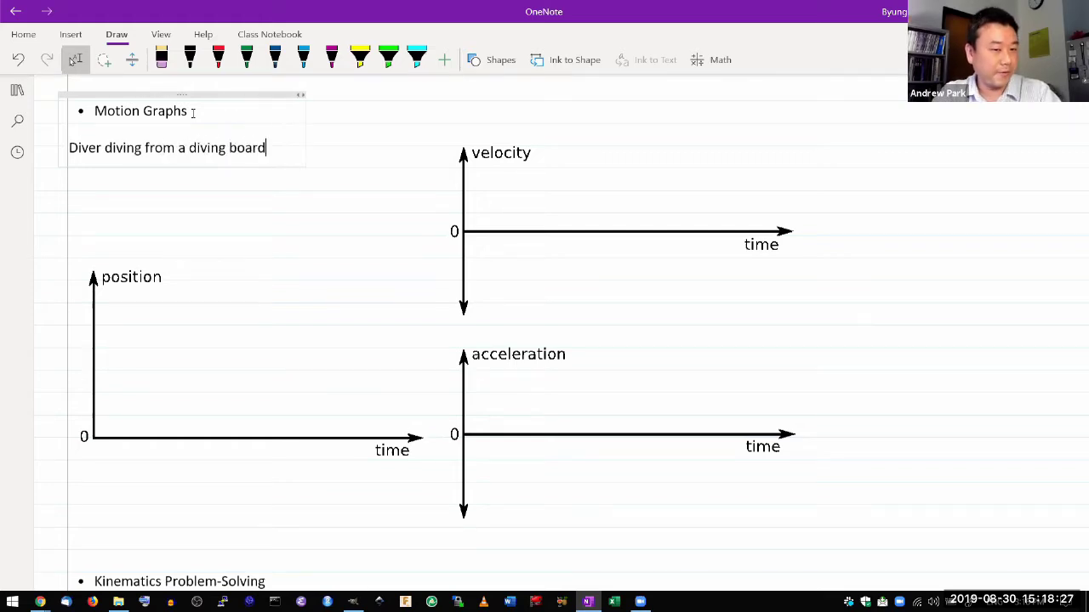
{"action": "type", "text": "."}
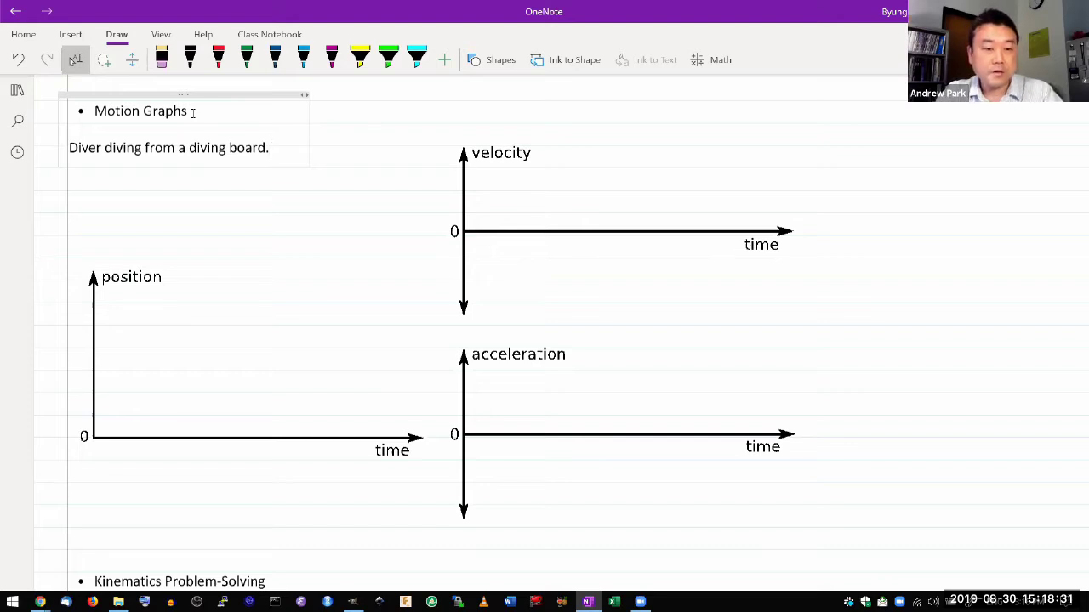
Step: Write the first sentence: the diver jumps upward with speed v0, barely misses the board, and dives into the pool
{"action": "key", "text": "Return"}
{"action": "type", "text": "A "}
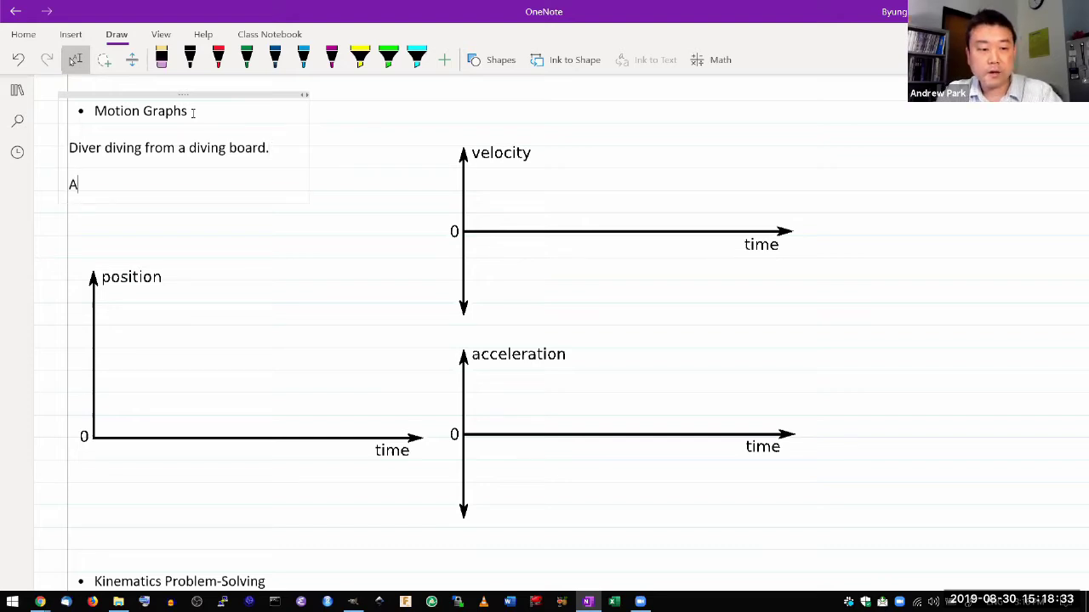
{"action": "type", "text": "diver jum"}
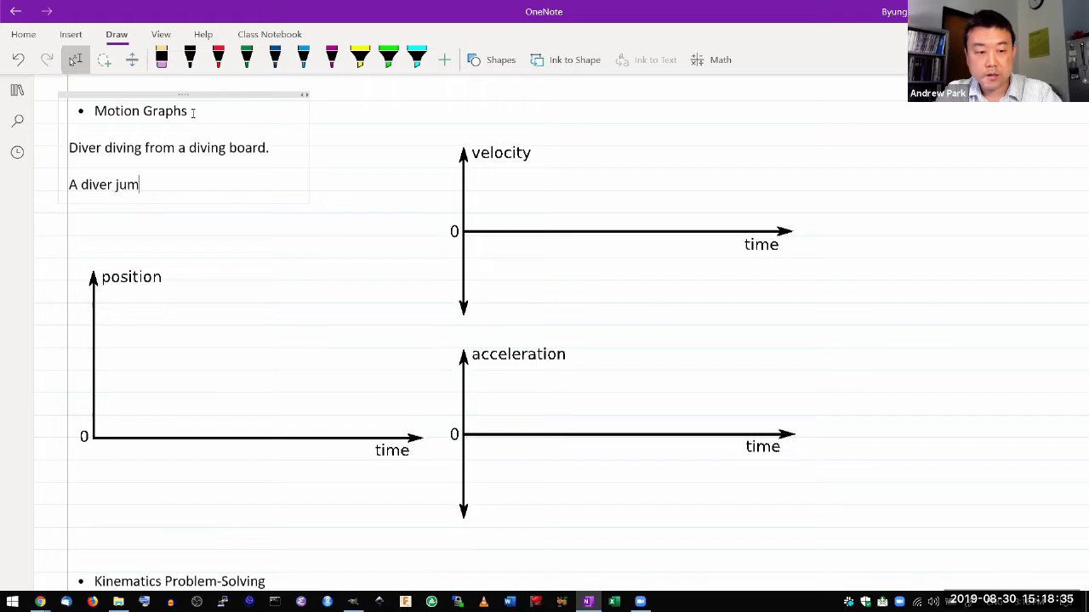
{"action": "type", "text": "ps straight upwar"}
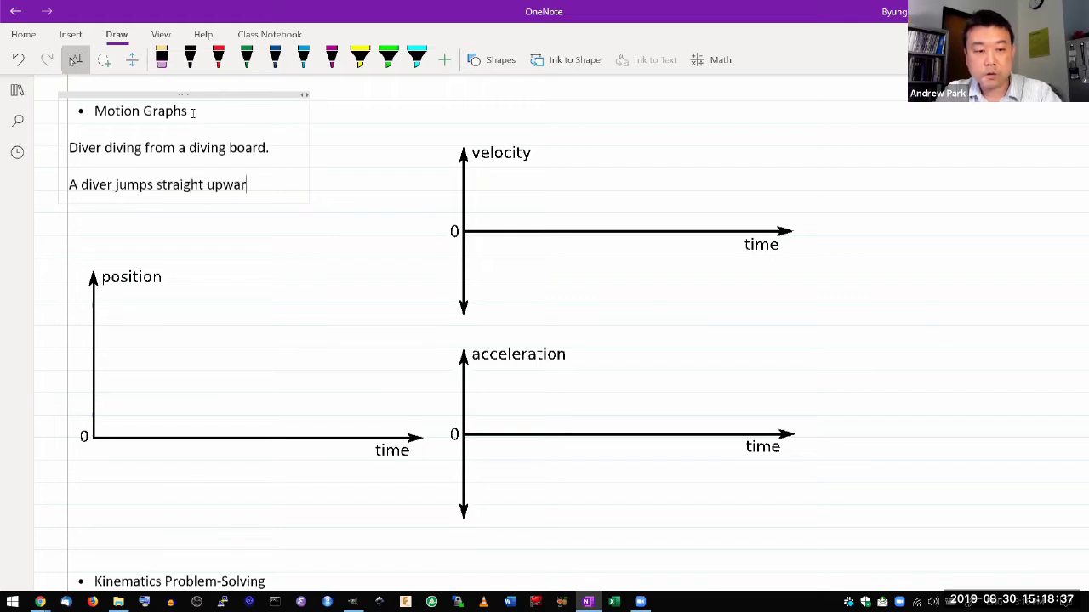
{"action": "type", "text": "d from a diving"}
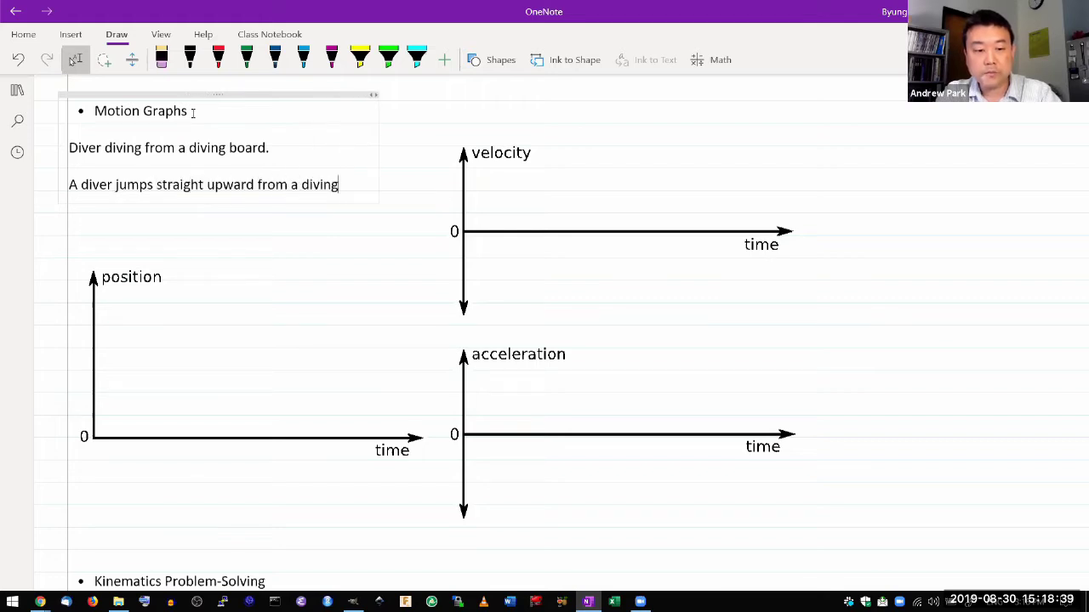
{"action": "type", "text": " board, with"}
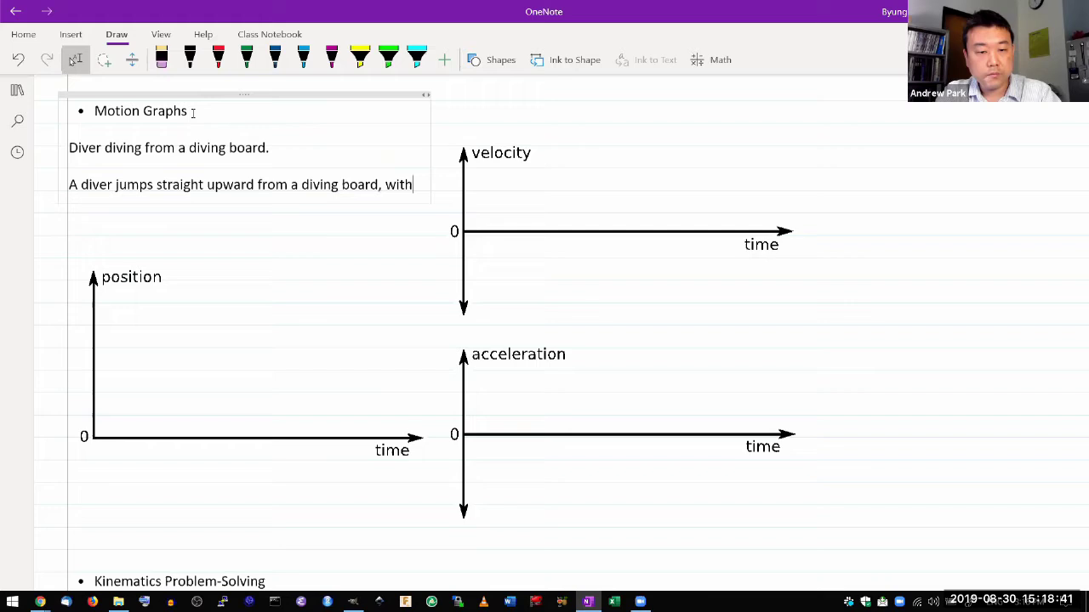
{"action": "type", "text": " some speed v"}
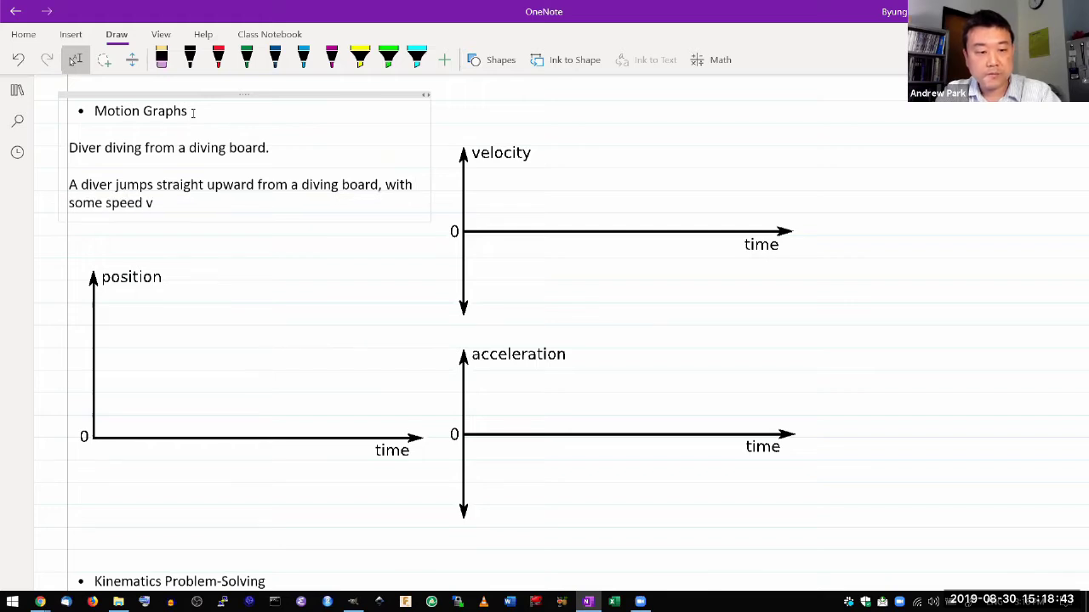
{"action": "type", "text": "0"}
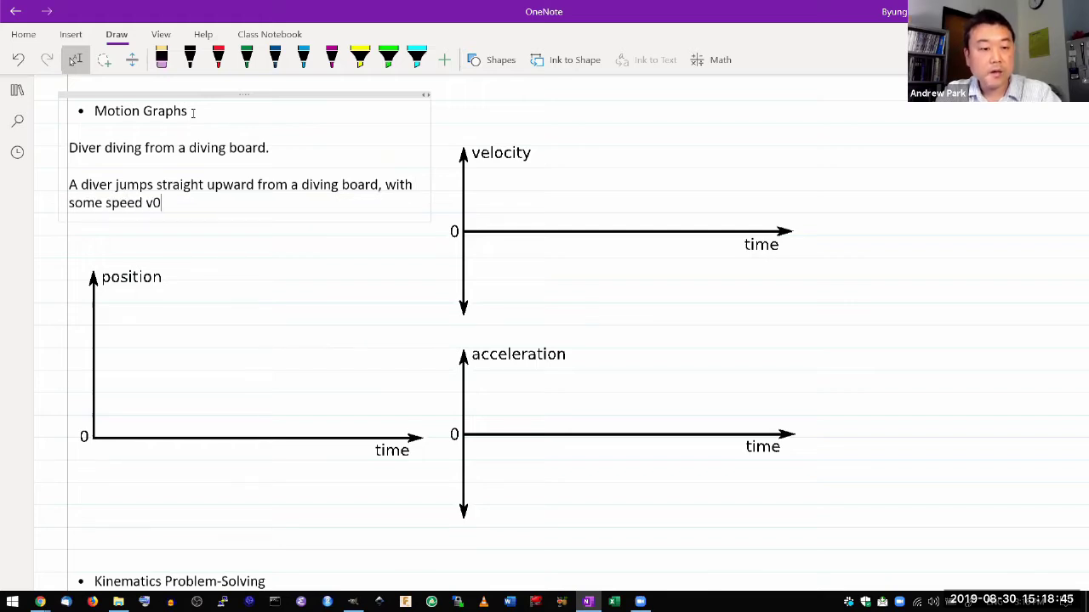
{"action": "type", "text": ", and she"}
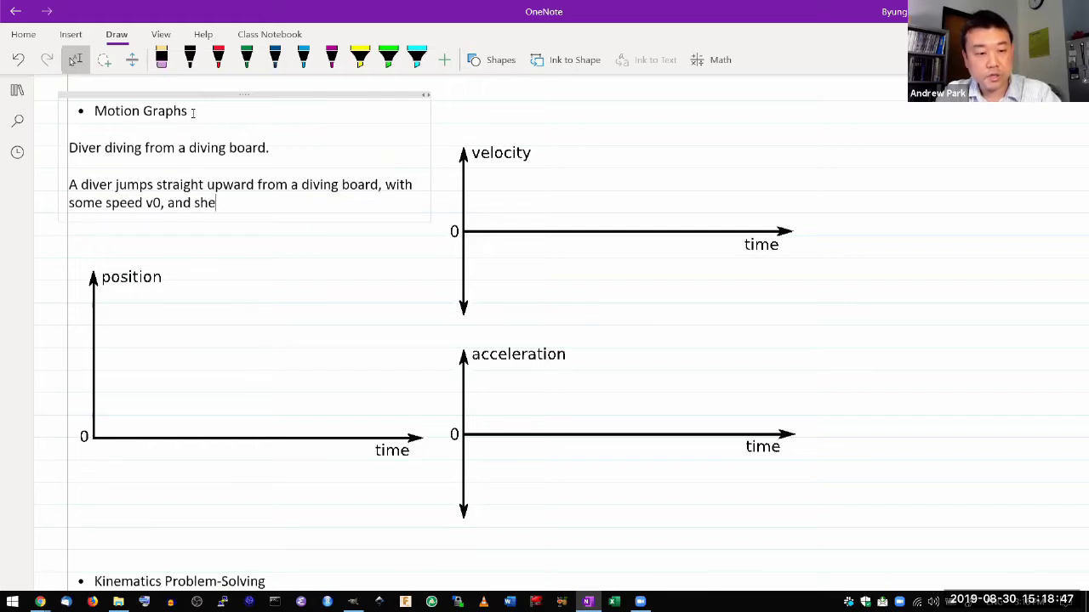
{"action": "key", "text": "BackSpace"}
{"action": "key", "text": "BackSpace"}
{"action": "key", "text": "BackSpace"}
{"action": "type", "text": "o"}
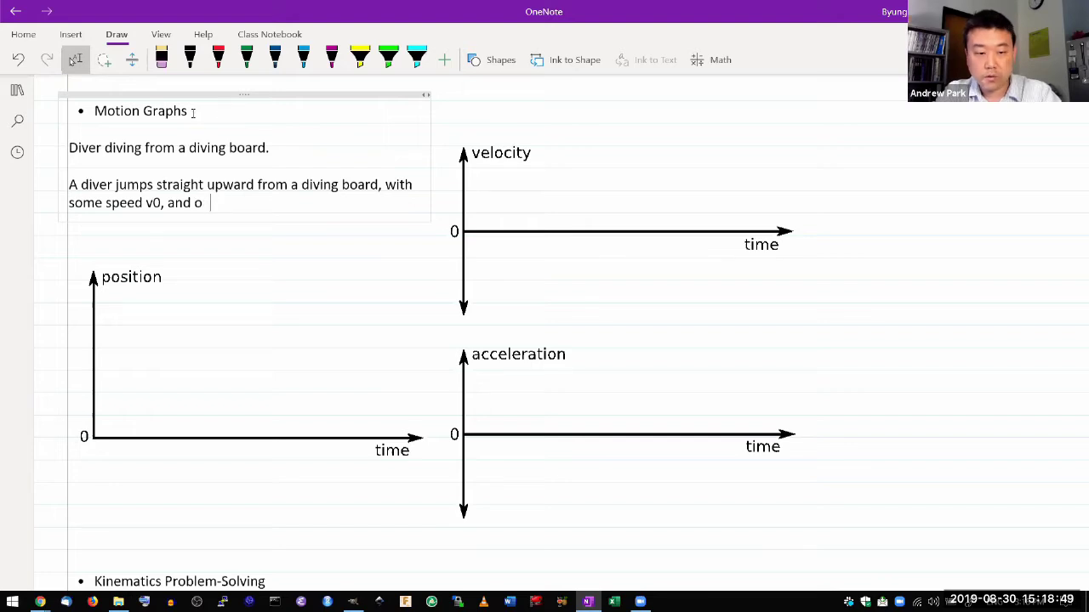
{"action": "type", "text": "n the way down, she "}
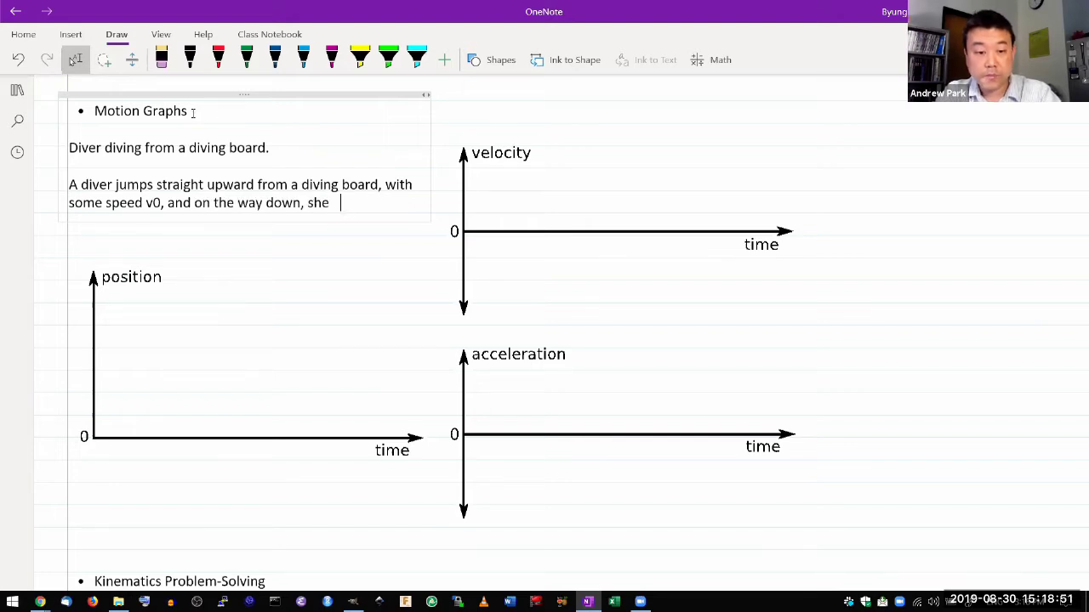
{"action": "type", "text": "barely missess"}
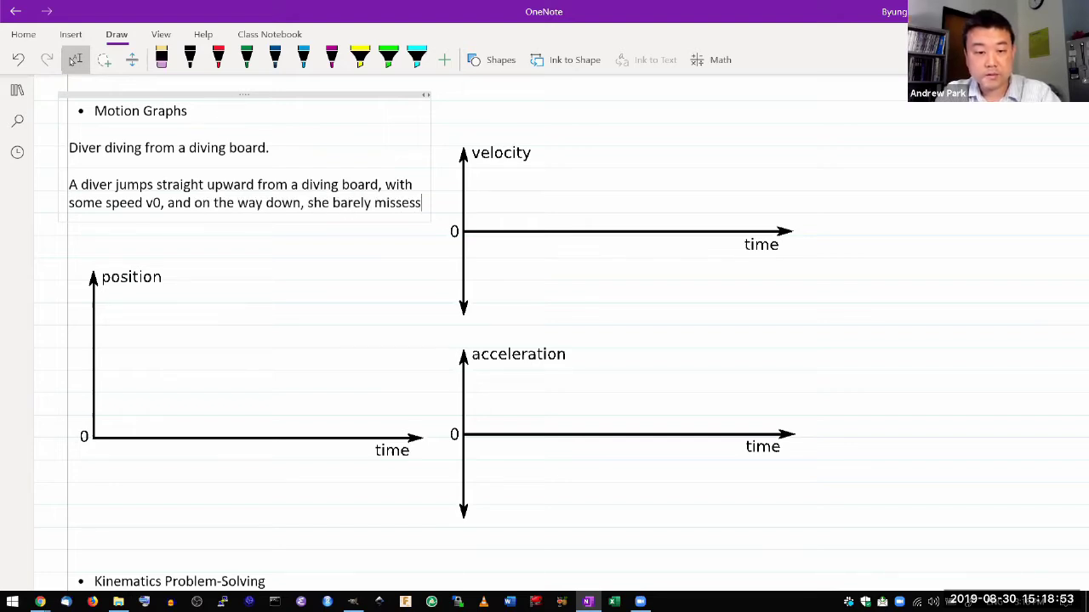
{"action": "key", "text": "BackSpace"}
{"action": "type", "text": "the diving board"}
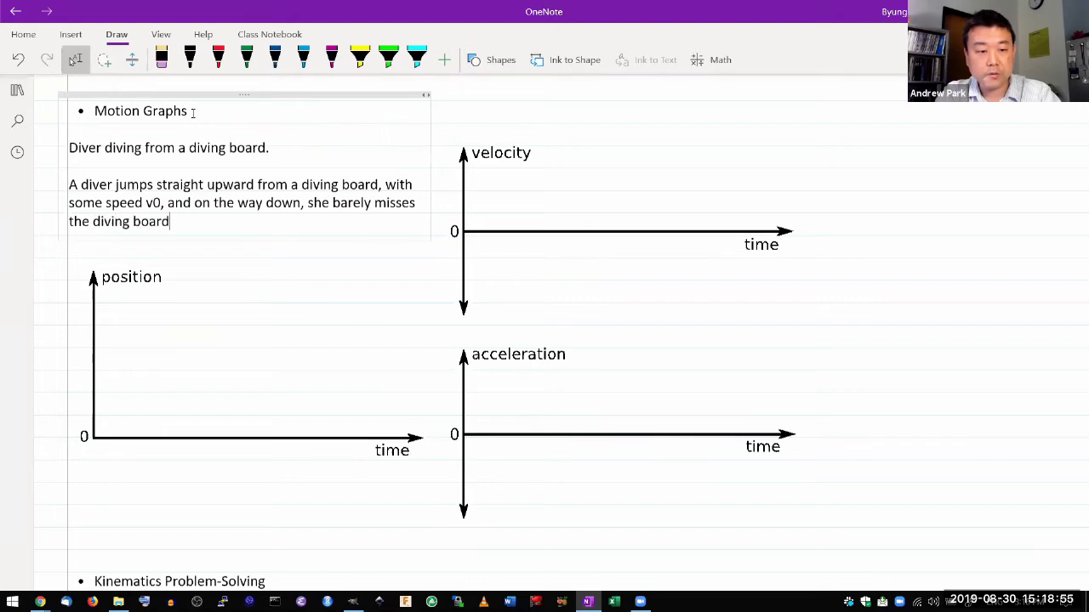
{"action": "type", "text": " and"}
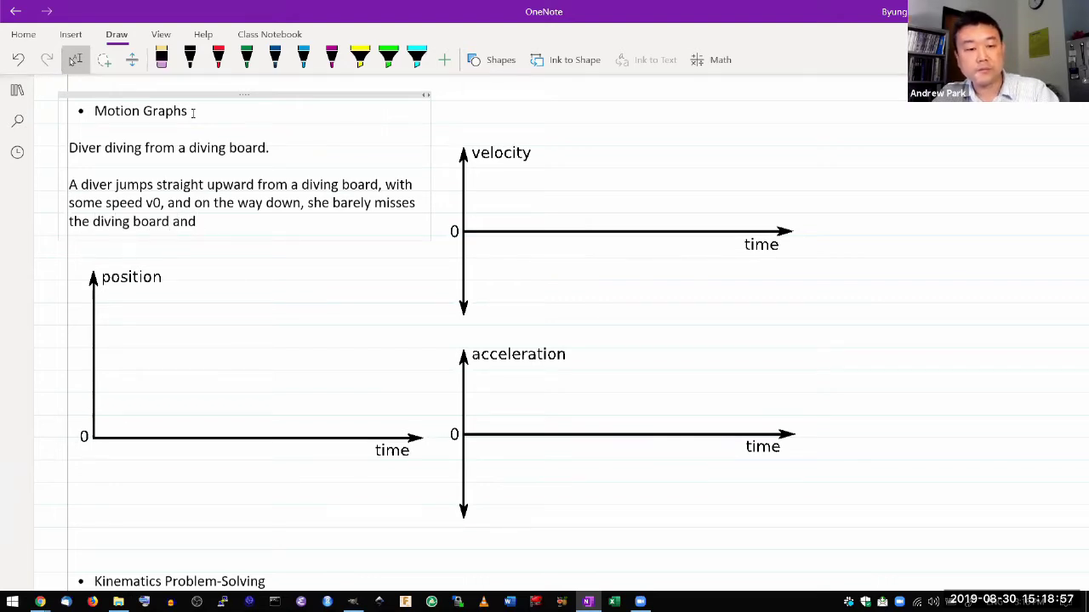
{"action": "type", "text": " dives st"}
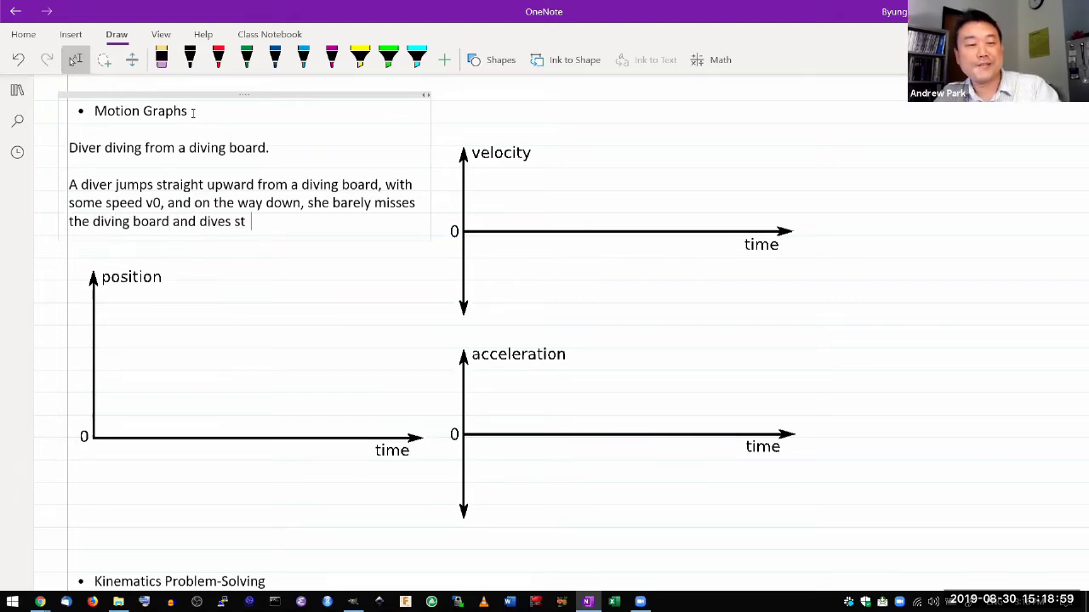
{"action": "type", "text": "raight into the b"}
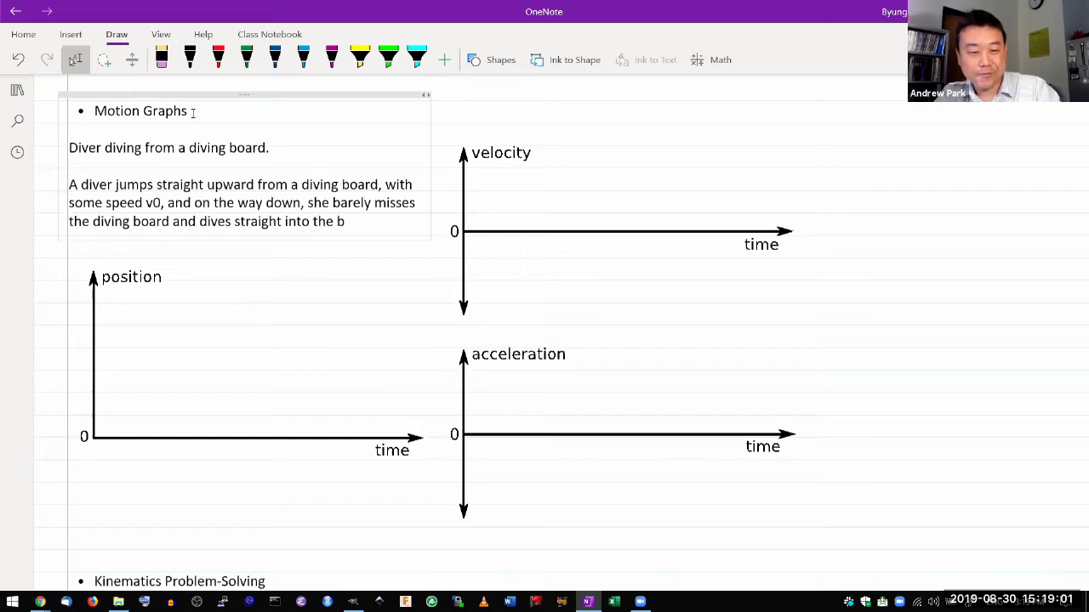
{"action": "key", "text": "BackSpace"}
{"action": "type", "text": "pool."}
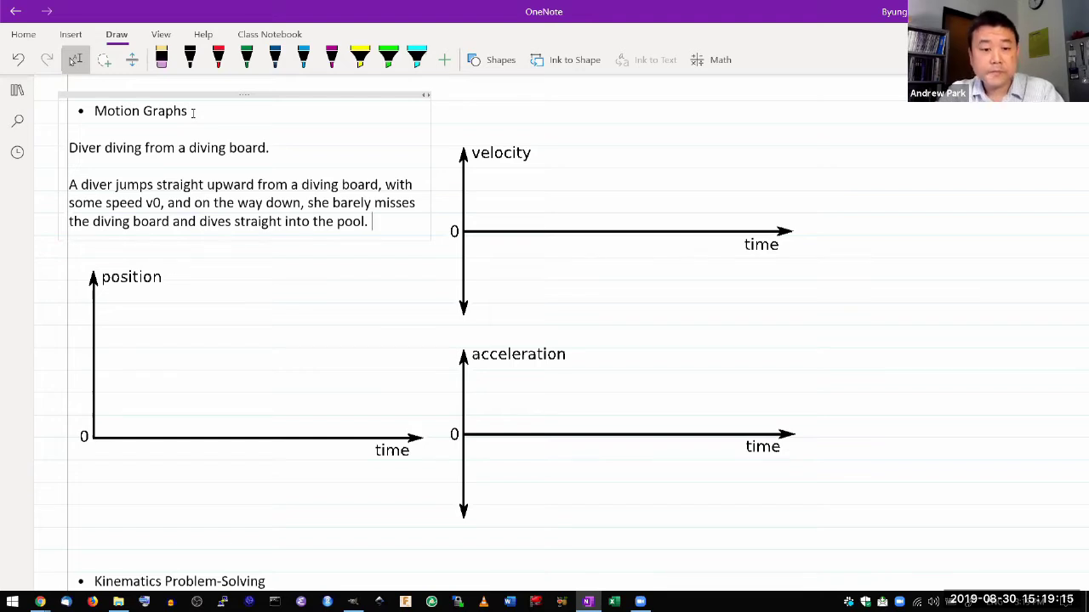
Step: Add 'And after entering the water, she slows down with an acceleration of a = 3 g ( 30 m/s^2).'
{"action": "type", "text": "And "}
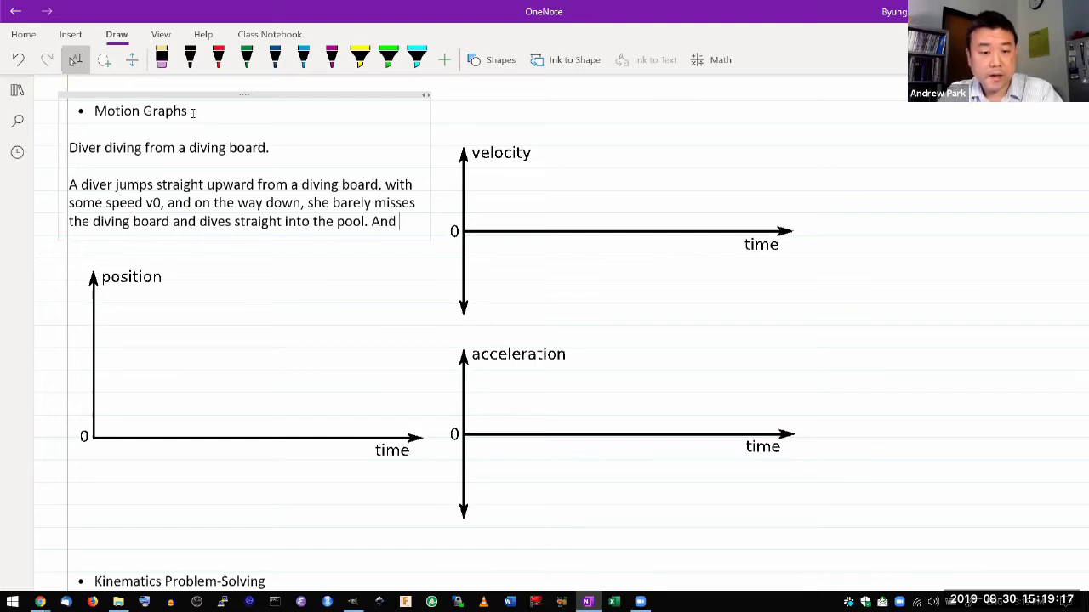
{"action": "type", "text": "after entering the p"}
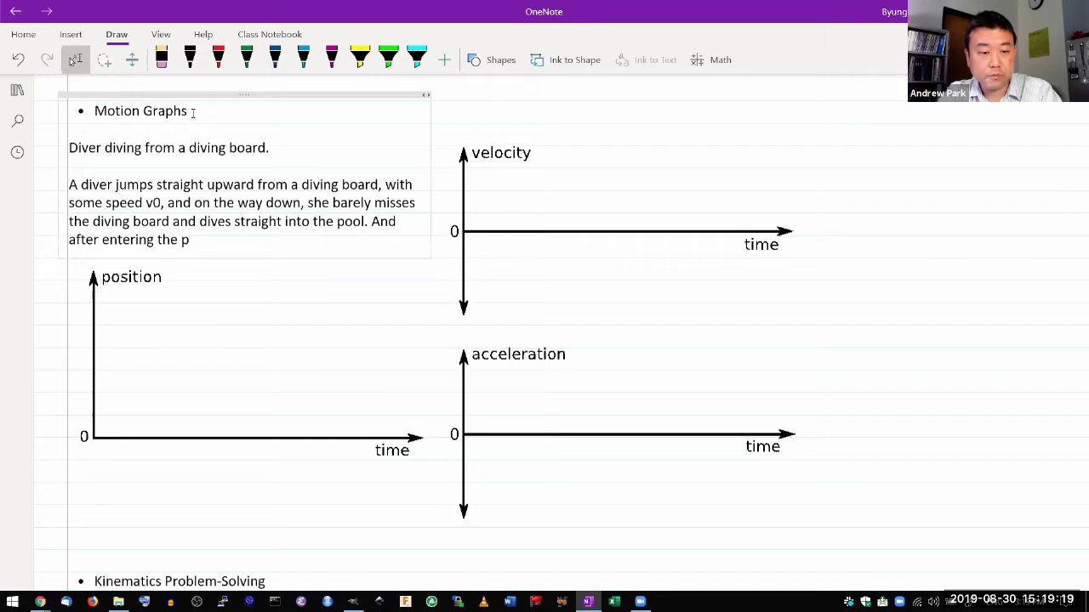
{"action": "key", "text": "BackSpace"}
{"action": "type", "text": "water"}
{"action": "key", "text": "BackSpace"}
{"action": "type", "text": ", she"}
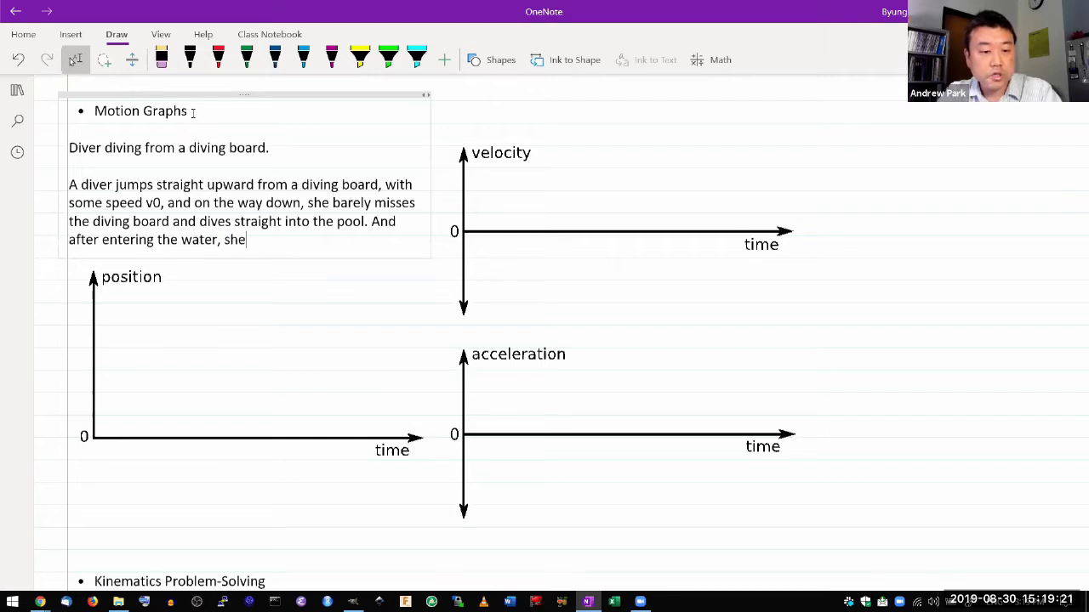
{"action": "type", "text": " slows down "}
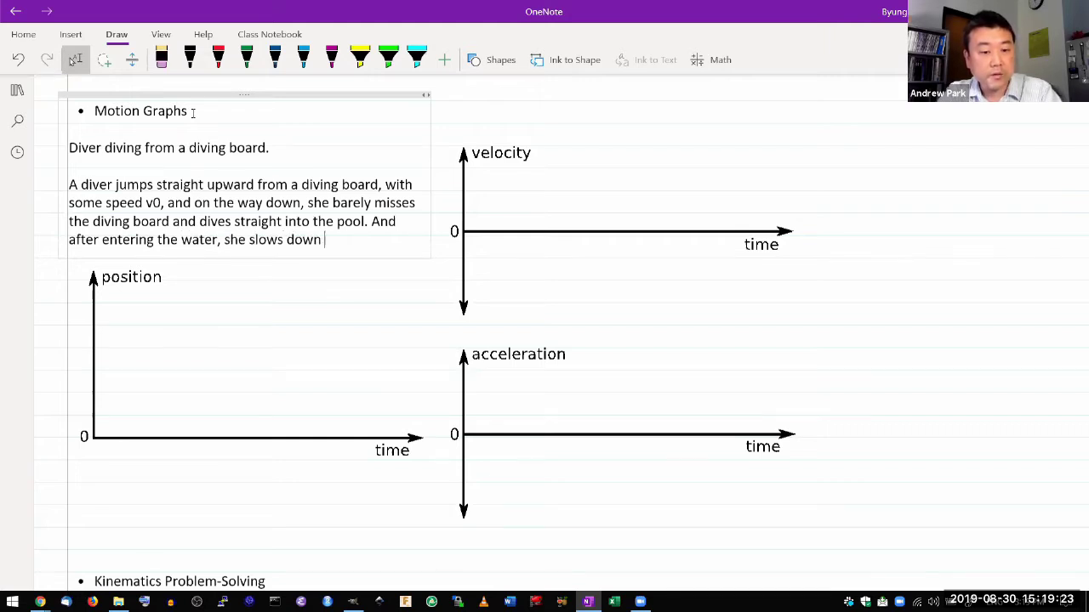
{"action": "type", "text": "with an acceleration"}
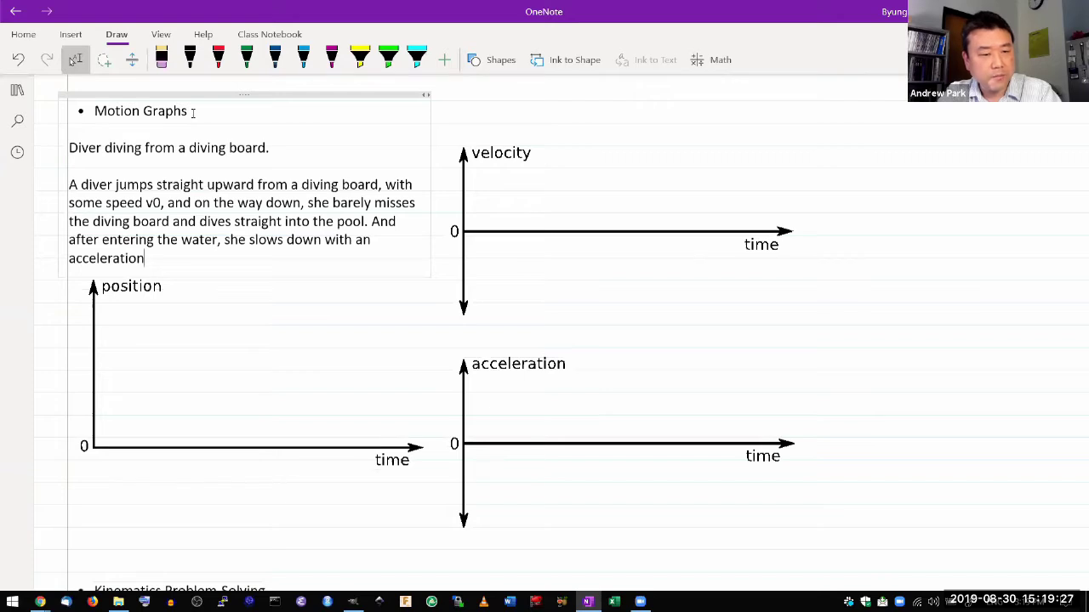
{"action": "type", "text": " of "}
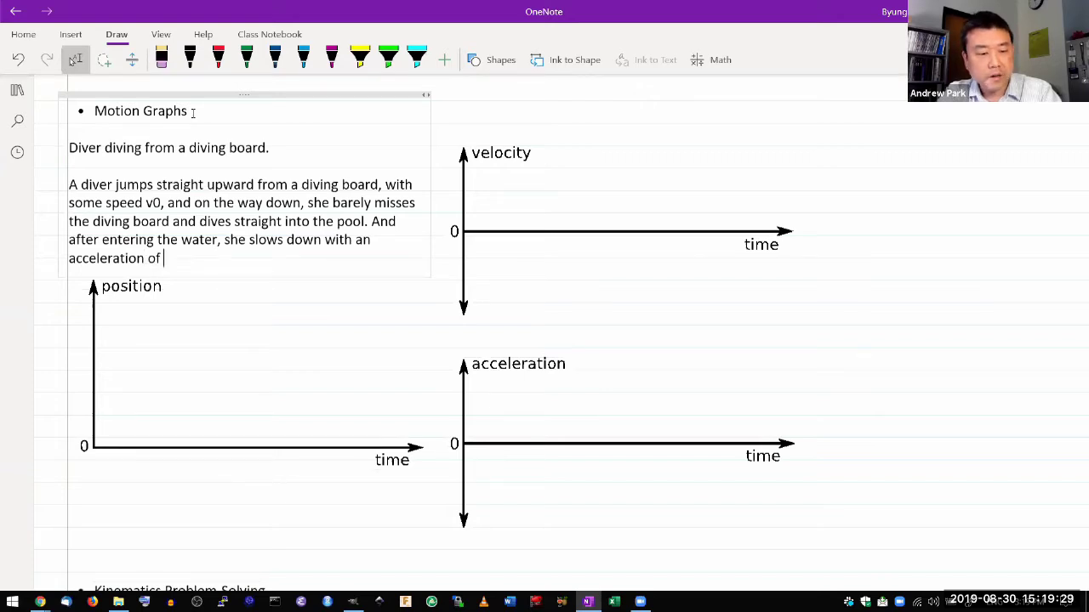
{"action": "type", "text": "a = 5"}
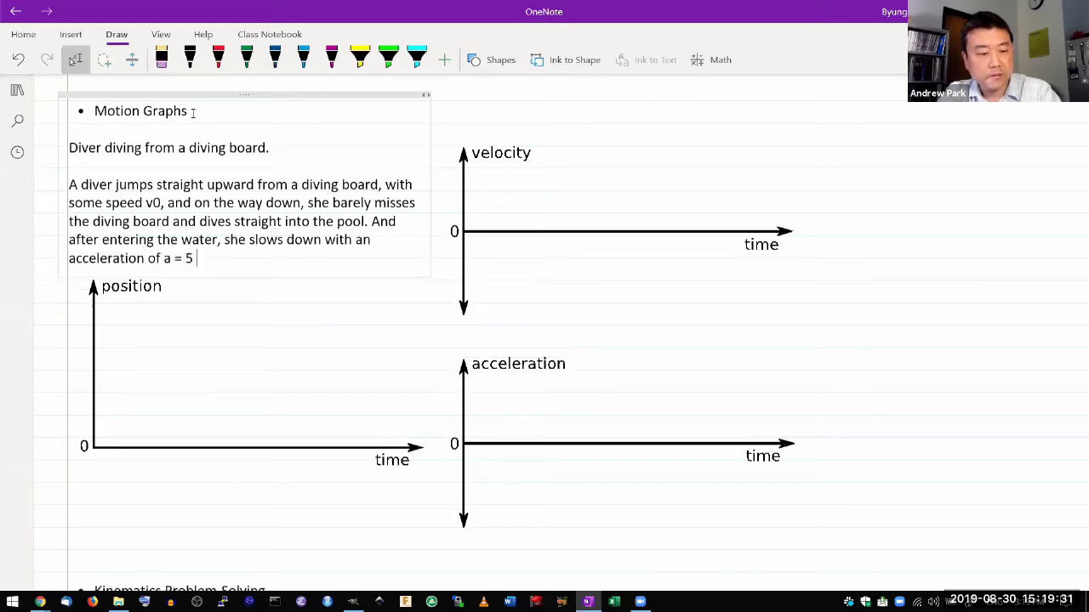
{"action": "key", "text": "BackSpace"}
{"action": "key", "text": "BackSpace"}
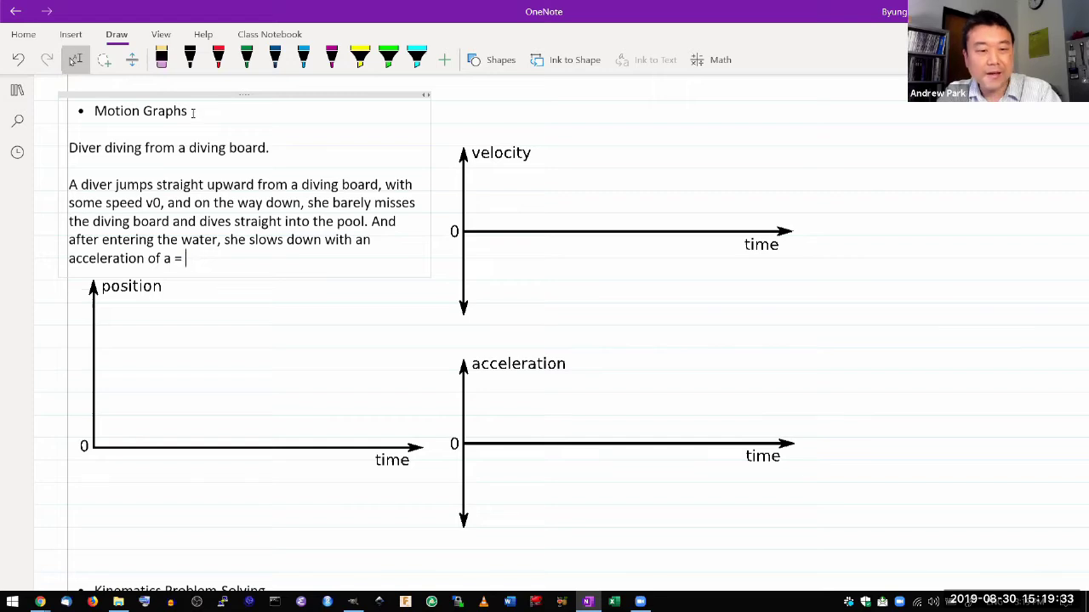
{"action": "type", "text": "2"}
{"action": "key", "text": "BackSpace"}
{"action": "type", "text": "3 g."}
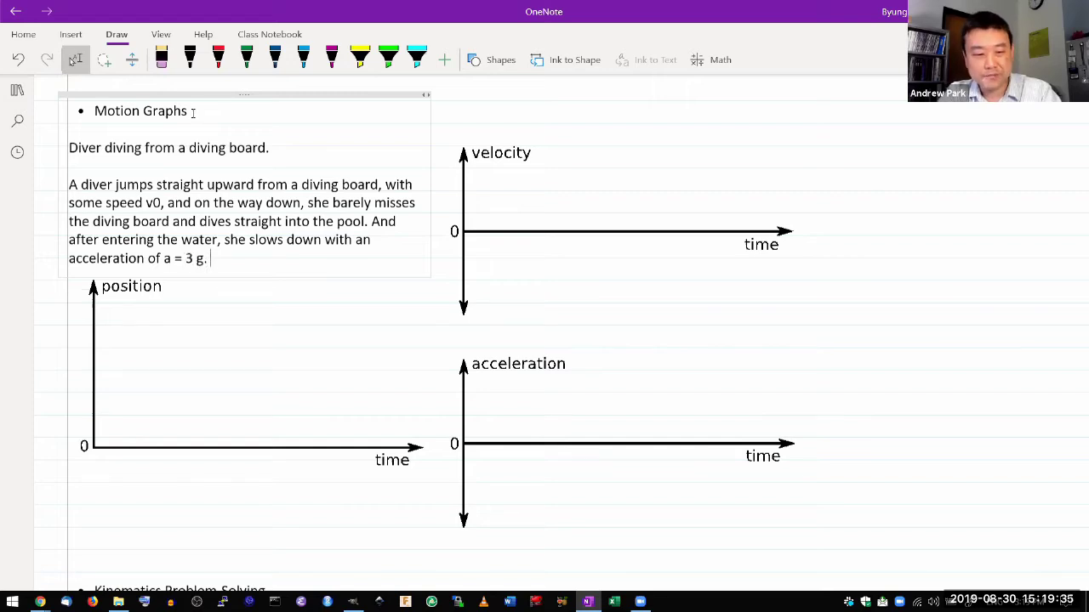
{"action": "key", "text": "BackSpace"}
{"action": "key", "text": "BackSpace"}
{"action": "type", "text": "("}
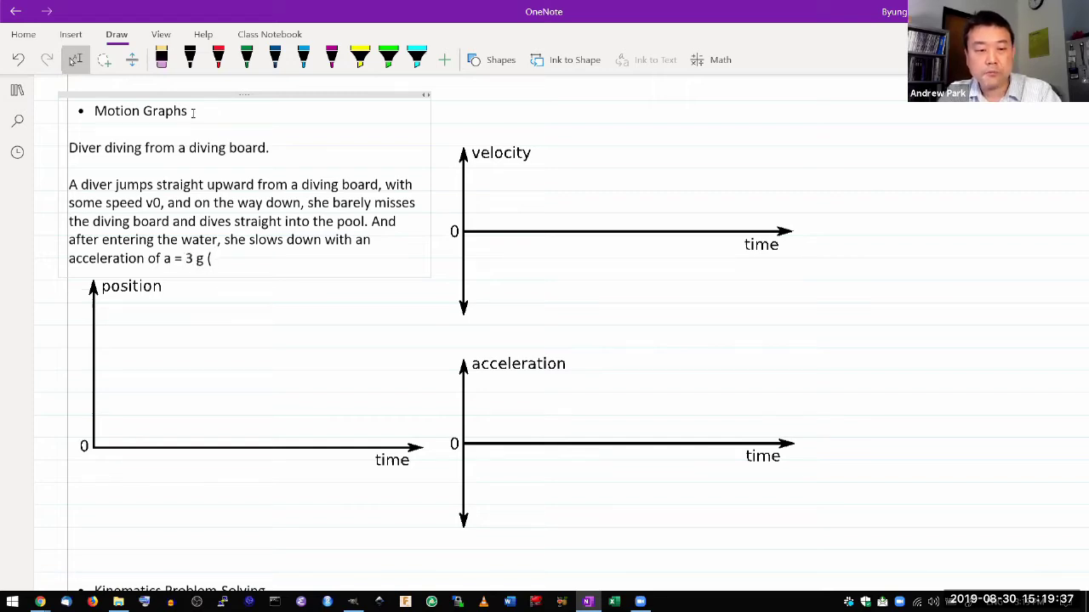
{"action": "type", "text": " 30 m"}
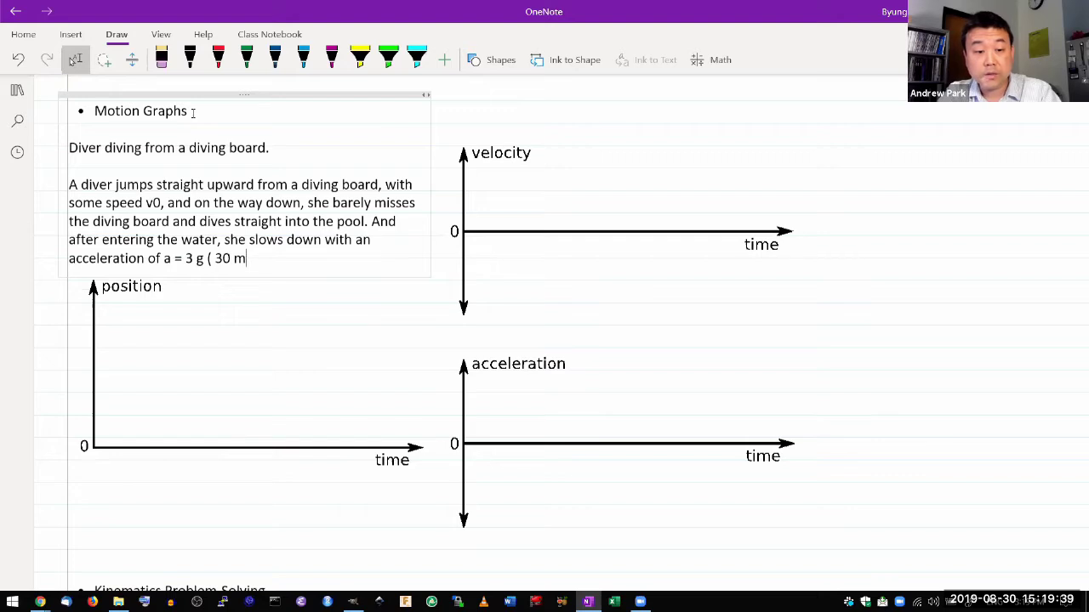
{"action": "type", "text": "/s^2)."}
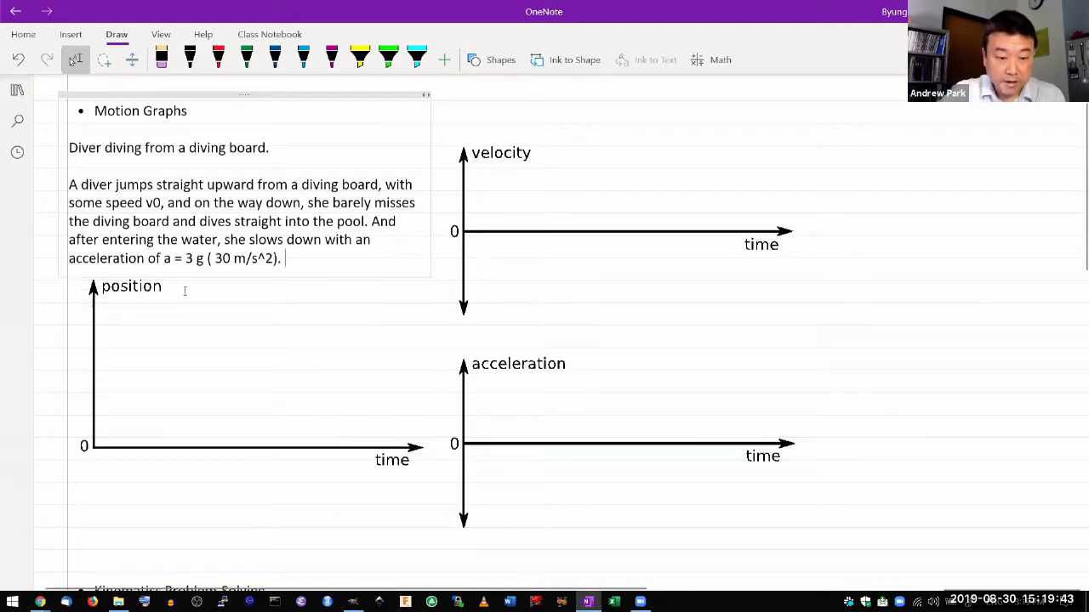
Step: Nudge the position graph slightly lower and select the sky blue pen on the Draw tab
{"action": "left_click", "coordinate": [268, 451]}
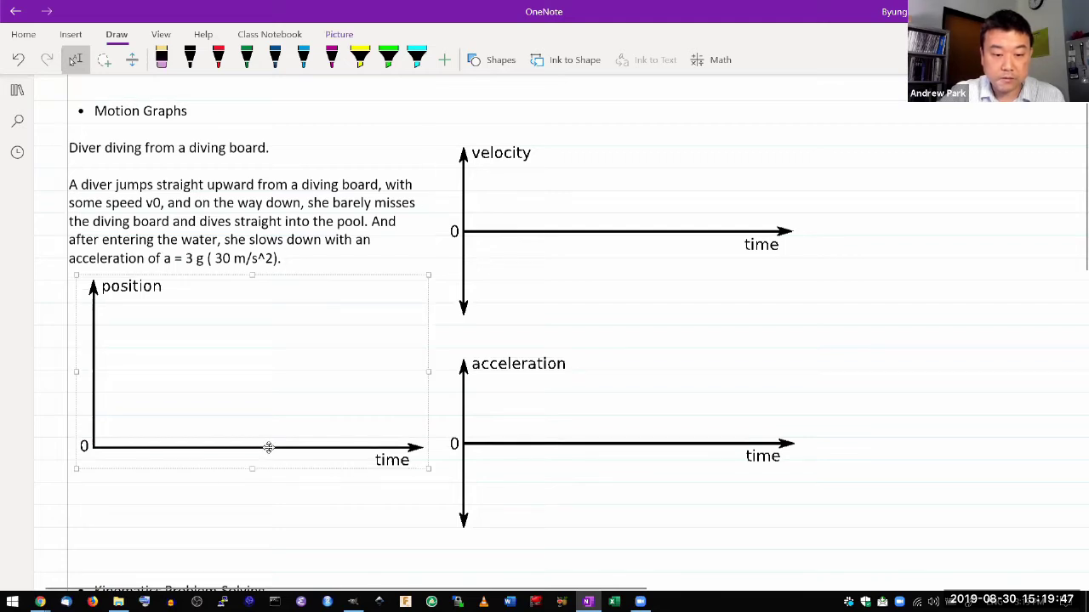
{"action": "left_click_drag", "start_coordinate": [268, 457], "coordinate": [269, 459]}
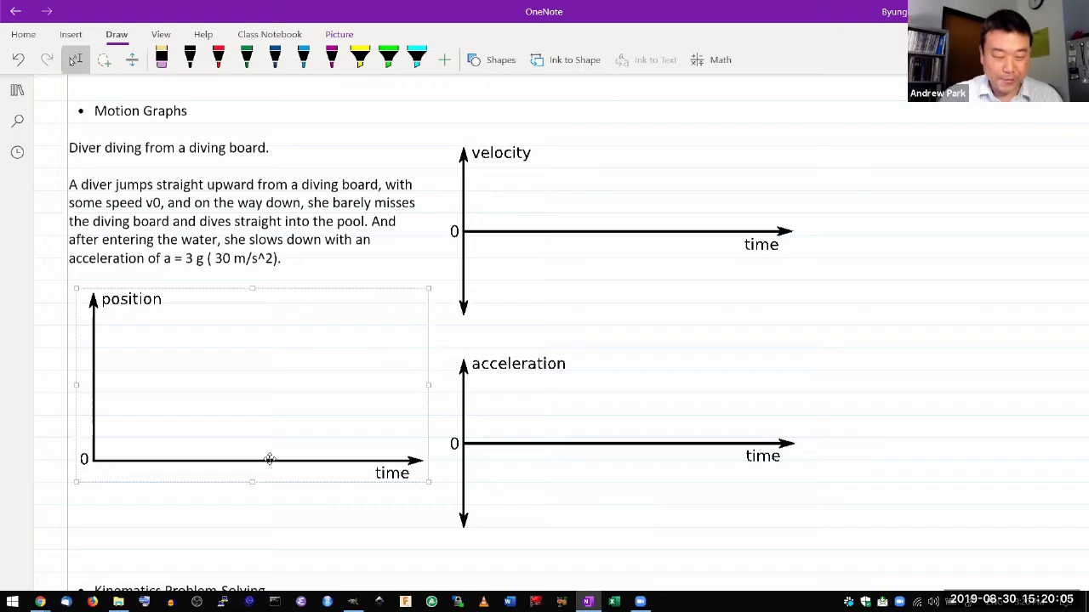
{"action": "left_click", "coordinate": [218, 58]}
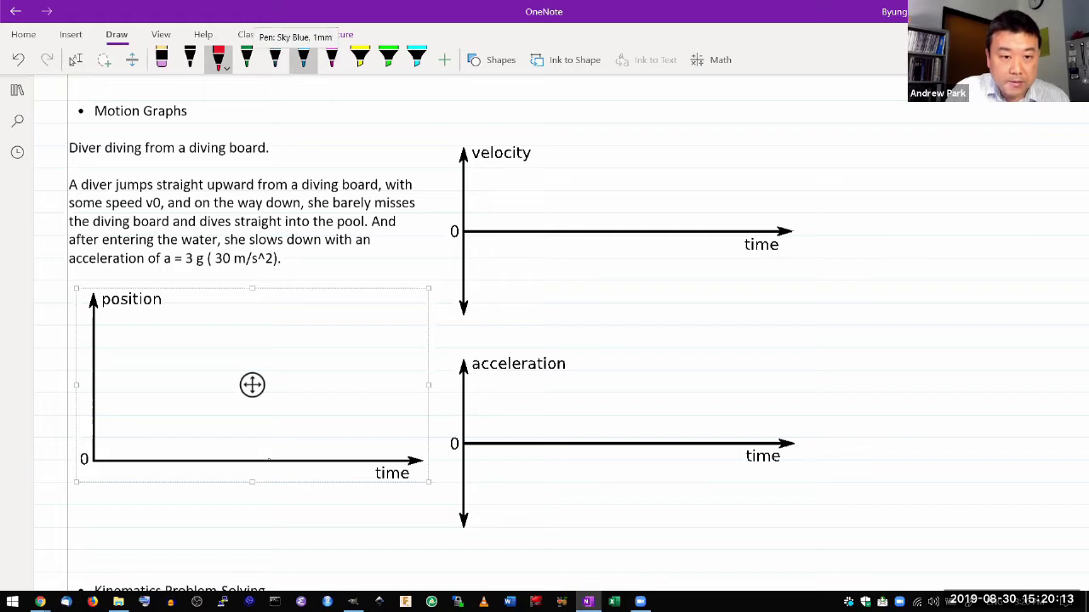
{"action": "left_click", "coordinate": [246, 58]}
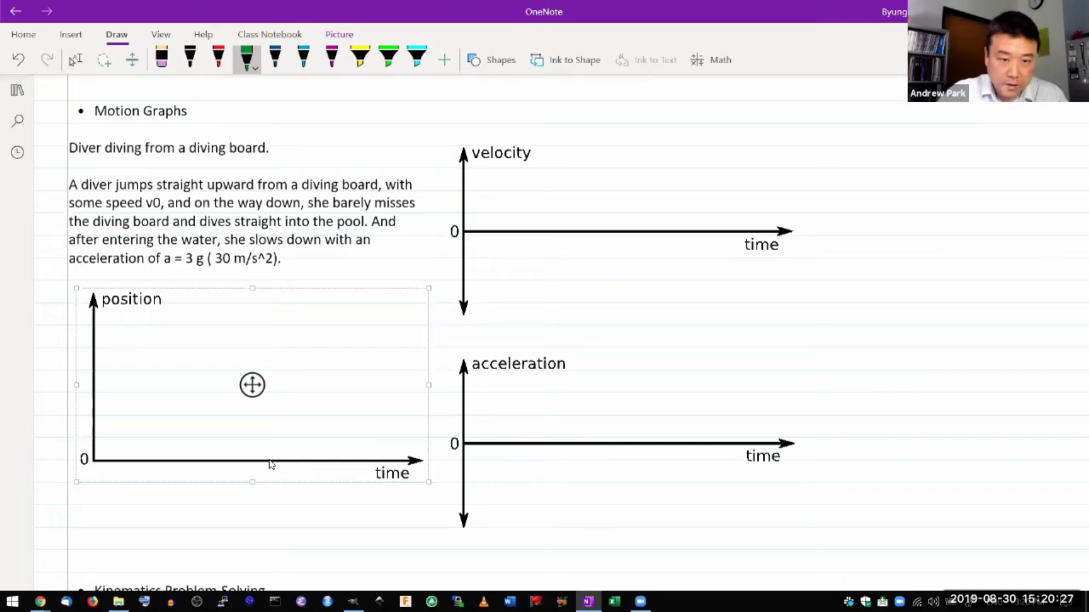
{"action": "left_click", "coordinate": [304, 60]}
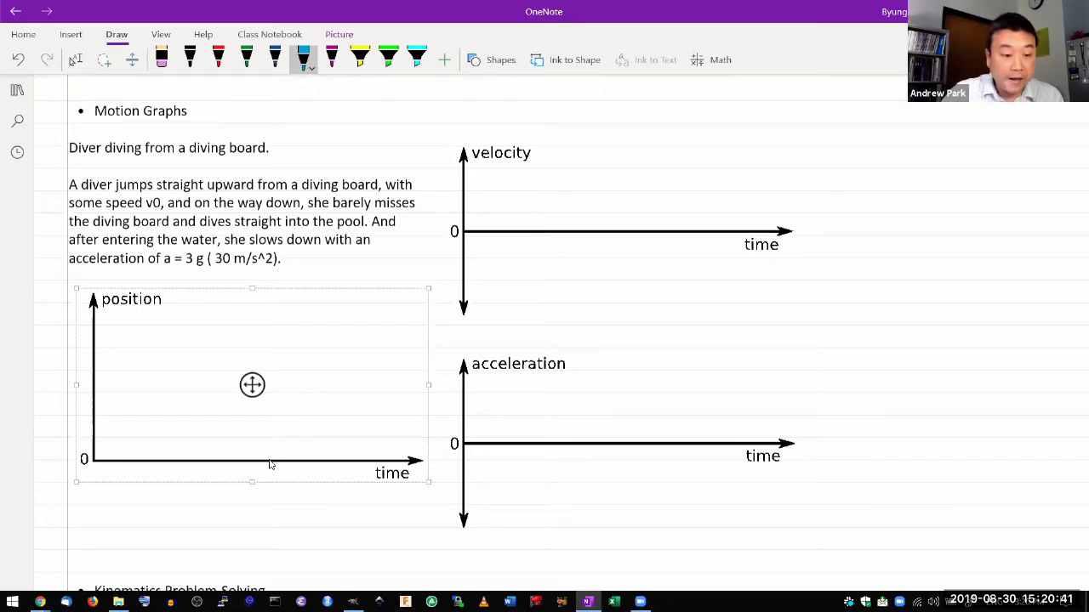
Step: Draw a light blue water line across the position graph and a dark blue diving-board line above it
{"action": "left_click_drag", "start_coordinate": [94, 391], "coordinate": [408, 393]}
{"action": "left_click", "coordinate": [246, 59]}
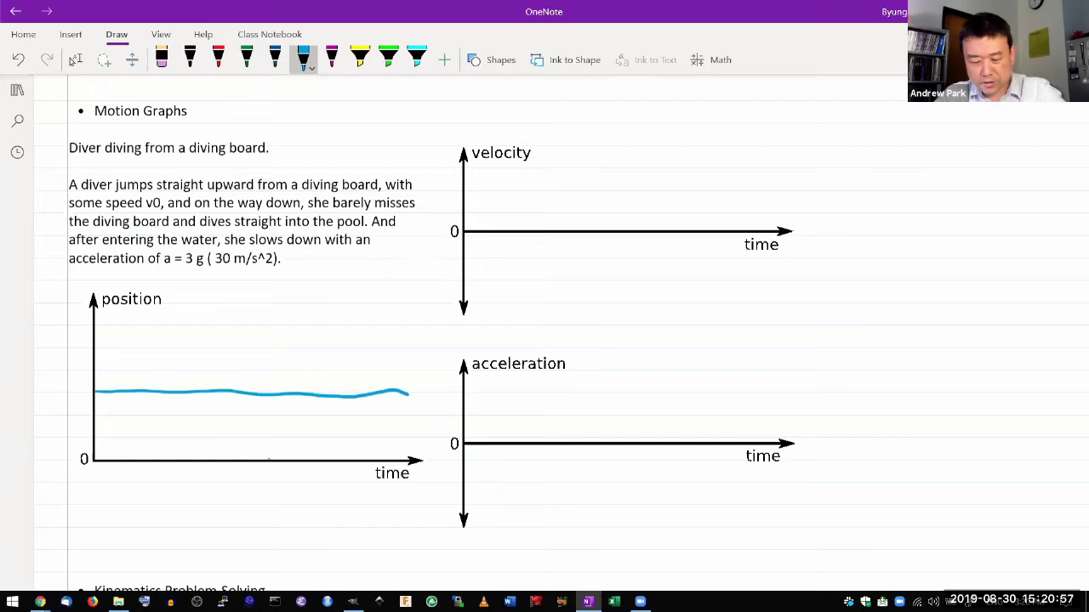
{"action": "key", "text": "ctrl+z"}
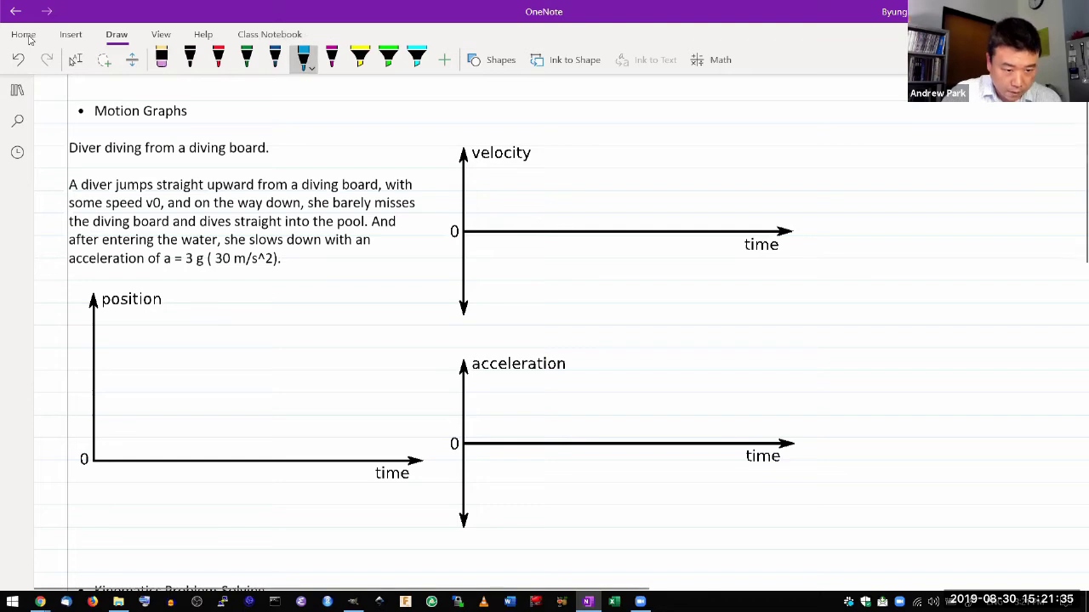
{"action": "left_click_drag", "start_coordinate": [101, 421], "coordinate": [392, 419]}
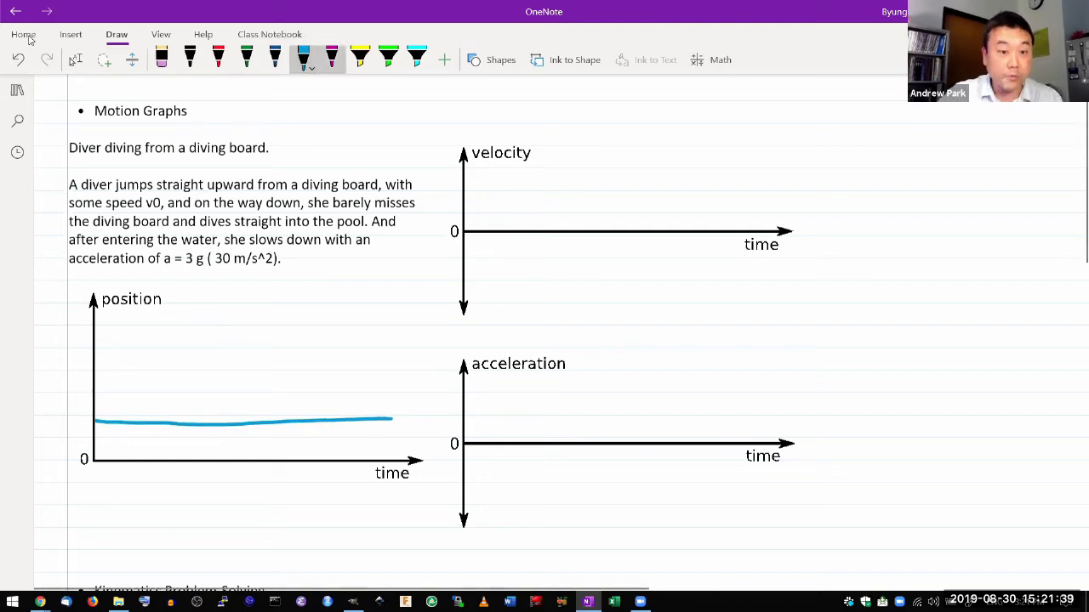
{"action": "left_click", "coordinate": [275, 58]}
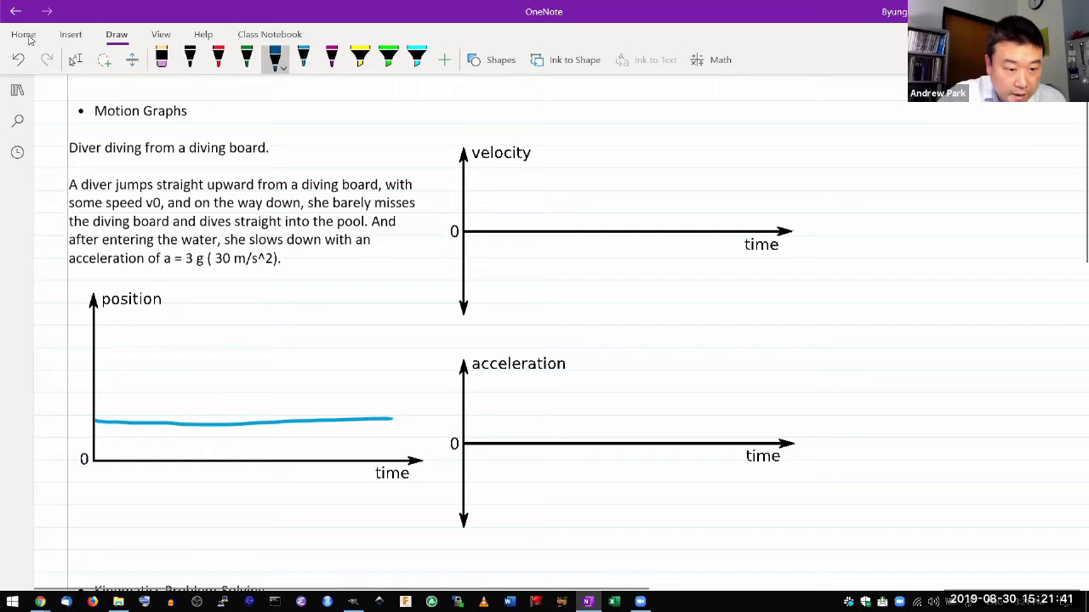
{"action": "mouse_move", "coordinate": [89, 383]}
{"action": "left_mouse_down"}
{"action": "mouse_move", "coordinate": [199, 370]}
{"action": "mouse_move", "coordinate": [226, 395]}
{"action": "mouse_move", "coordinate": [285, 380]}
{"action": "mouse_move", "coordinate": [289, 366]}
{"action": "left_mouse_up"}
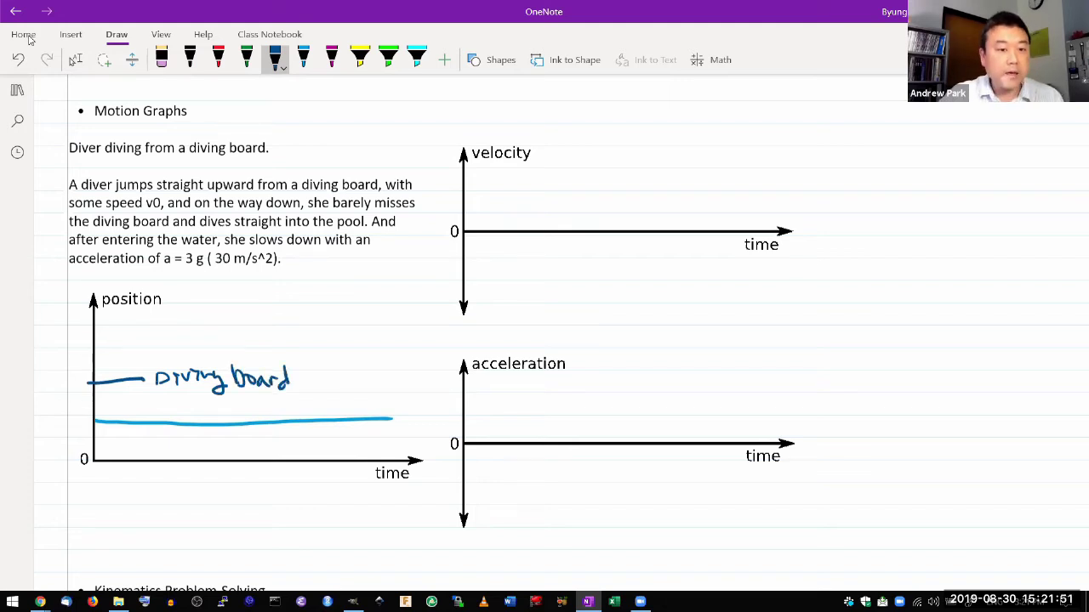
Step: In red, ink the diver's rise-and-fall curve into the water, label it a = -g, and underline 'slows down'
{"action": "left_click", "coordinate": [190, 58]}
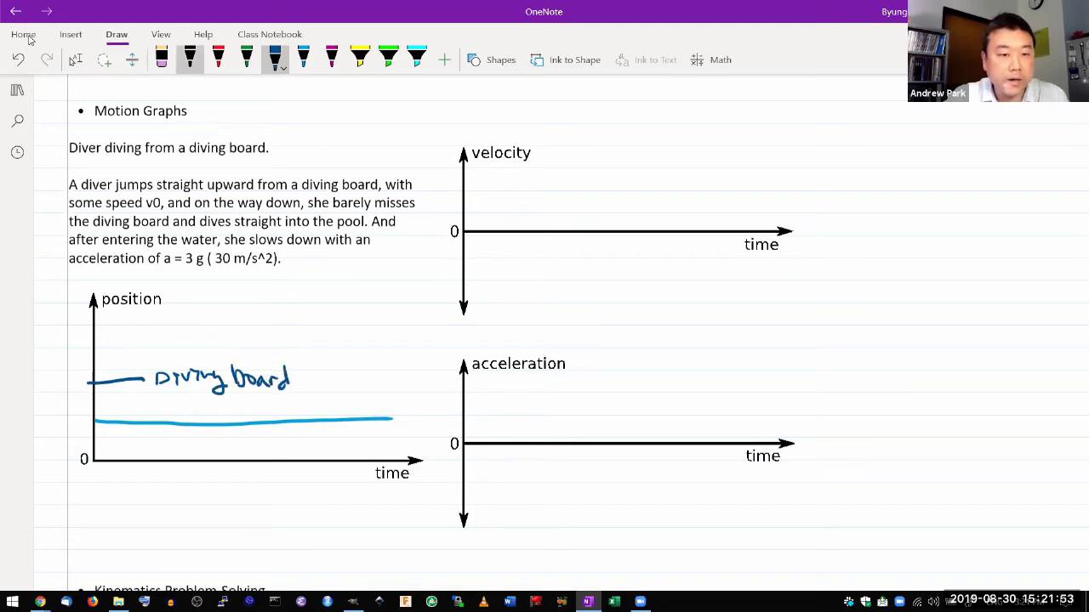
{"action": "left_click", "coordinate": [189, 57]}
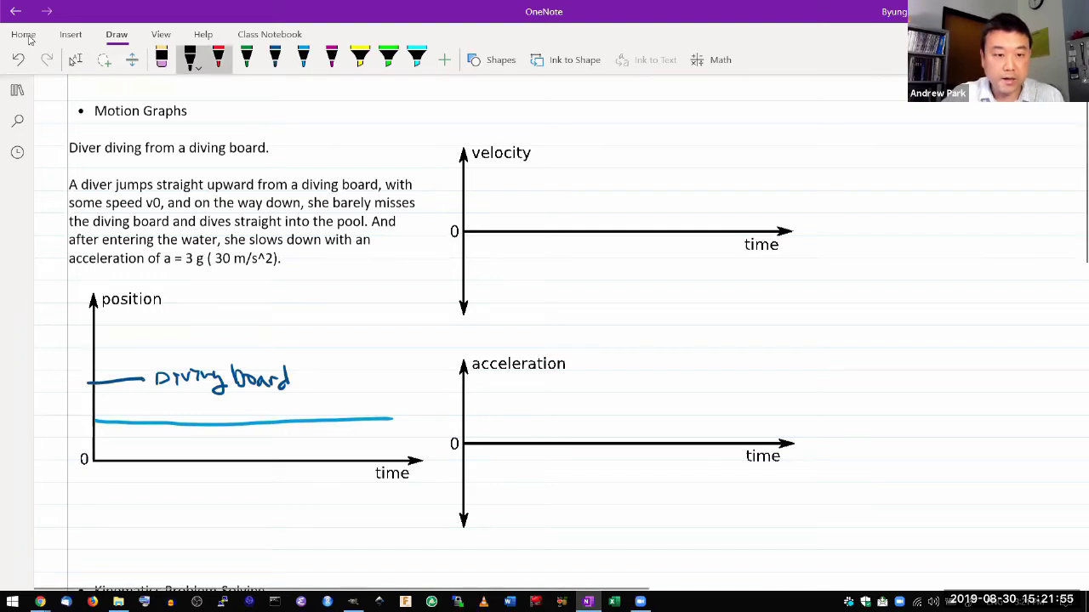
{"action": "left_click", "coordinate": [218, 57]}
{"action": "left_click_drag", "start_coordinate": [93, 376], "coordinate": [94, 384]}
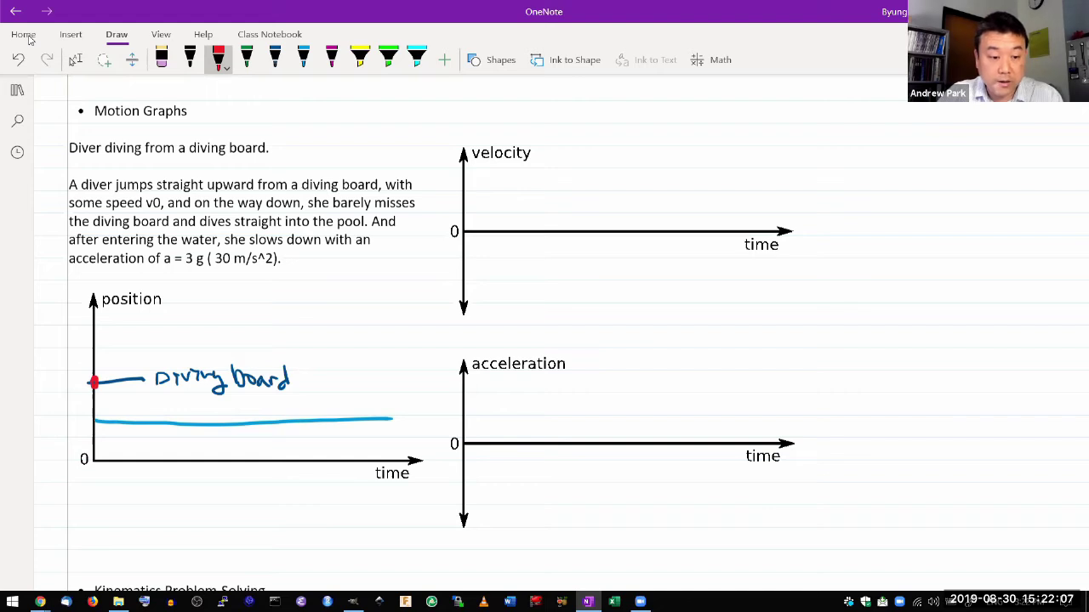
{"action": "mouse_move", "coordinate": [94, 383]}
{"action": "left_mouse_down"}
{"action": "mouse_move", "coordinate": [138, 337]}
{"action": "mouse_move", "coordinate": [202, 332]}
{"action": "mouse_move", "coordinate": [271, 421]}
{"action": "left_mouse_up"}
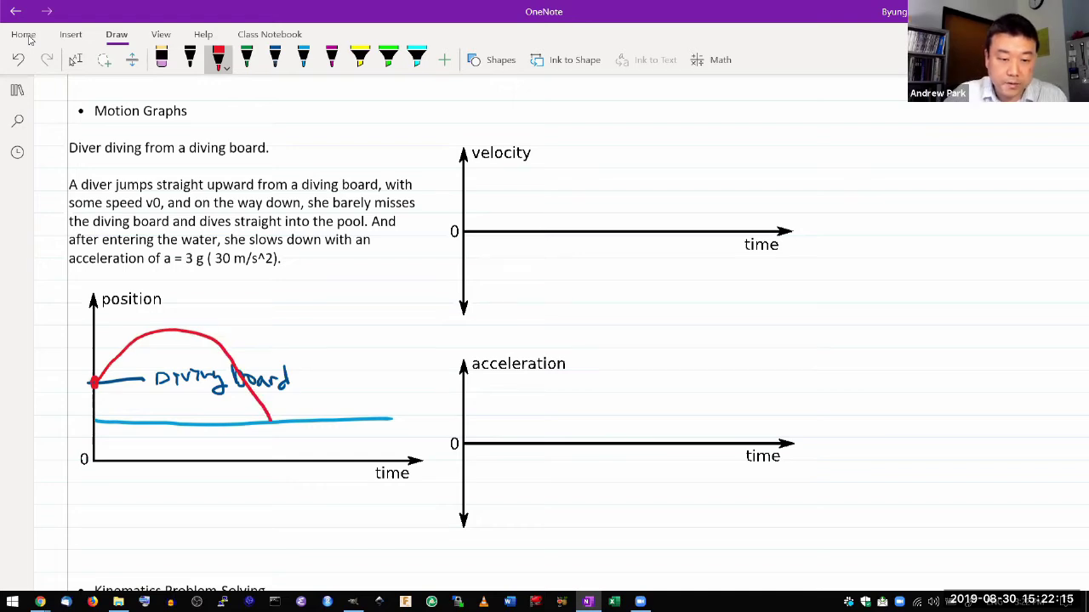
{"action": "mouse_move", "coordinate": [240, 312]}
{"action": "left_mouse_down"}
{"action": "mouse_move", "coordinate": [231, 318]}
{"action": "mouse_move", "coordinate": [270, 318]}
{"action": "mouse_move", "coordinate": [223, 327]}
{"action": "mouse_move", "coordinate": [282, 315]}
{"action": "mouse_move", "coordinate": [298, 327]}
{"action": "mouse_move", "coordinate": [287, 331]}
{"action": "left_mouse_up"}
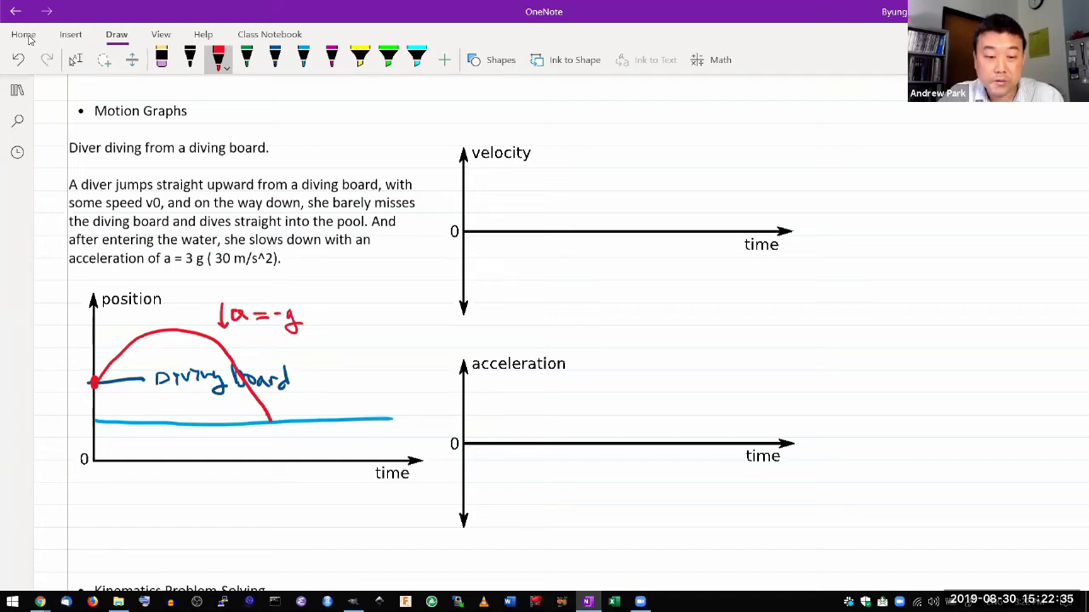
{"action": "mouse_move", "coordinate": [272, 423]}
{"action": "left_mouse_down"}
{"action": "mouse_move", "coordinate": [292, 442]}
{"action": "mouse_move", "coordinate": [326, 442]}
{"action": "left_mouse_up"}
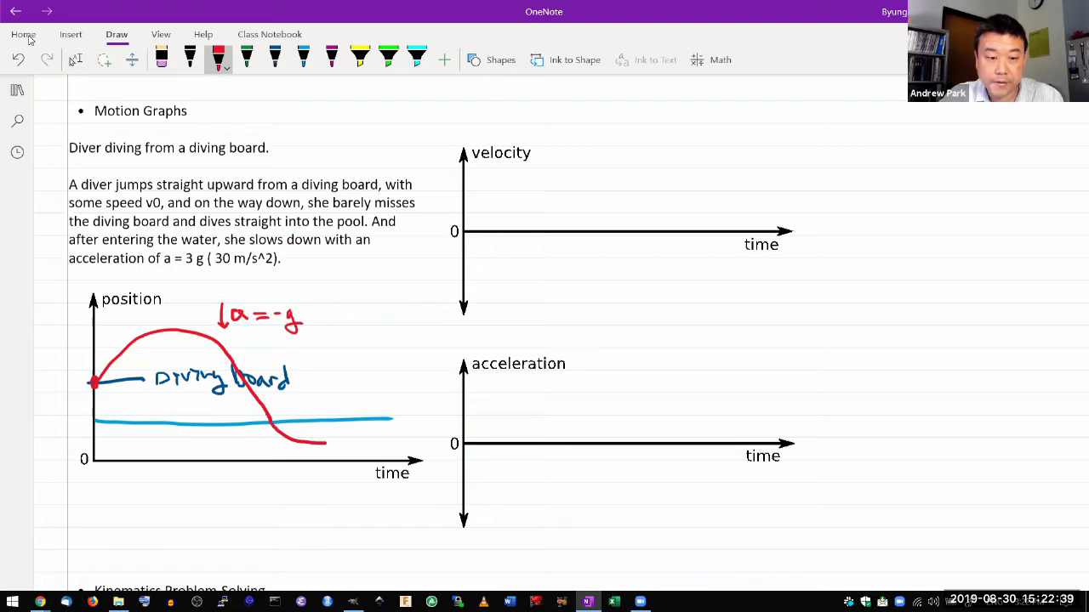
{"action": "left_click_drag", "start_coordinate": [248, 246], "coordinate": [325, 251]}
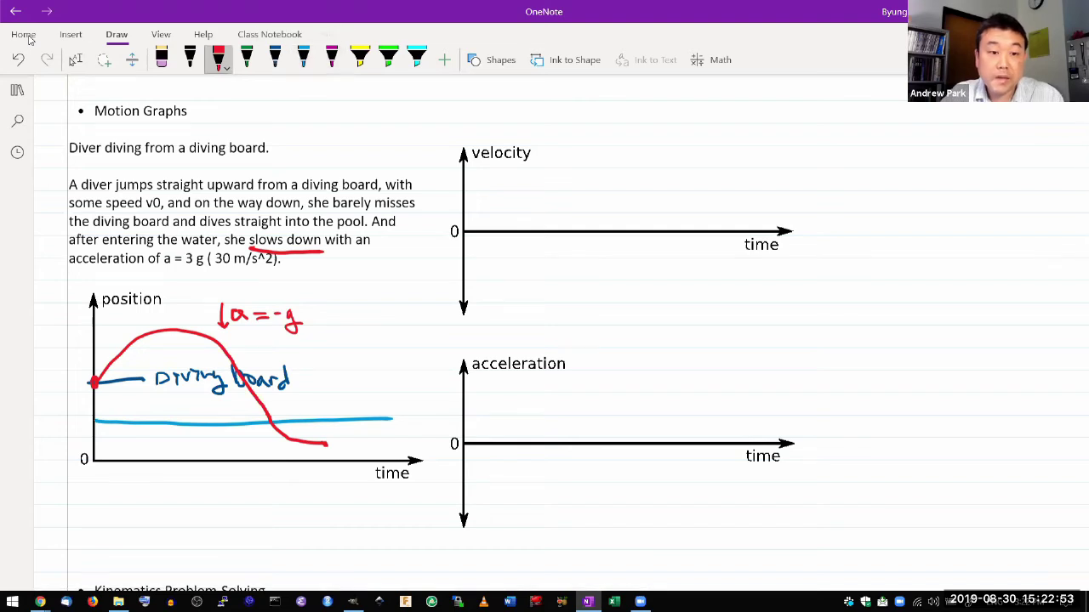
Step: Draw a black dotted line down from water entry and highlight key problem phrases in yellow
{"action": "left_click", "coordinate": [189, 60]}
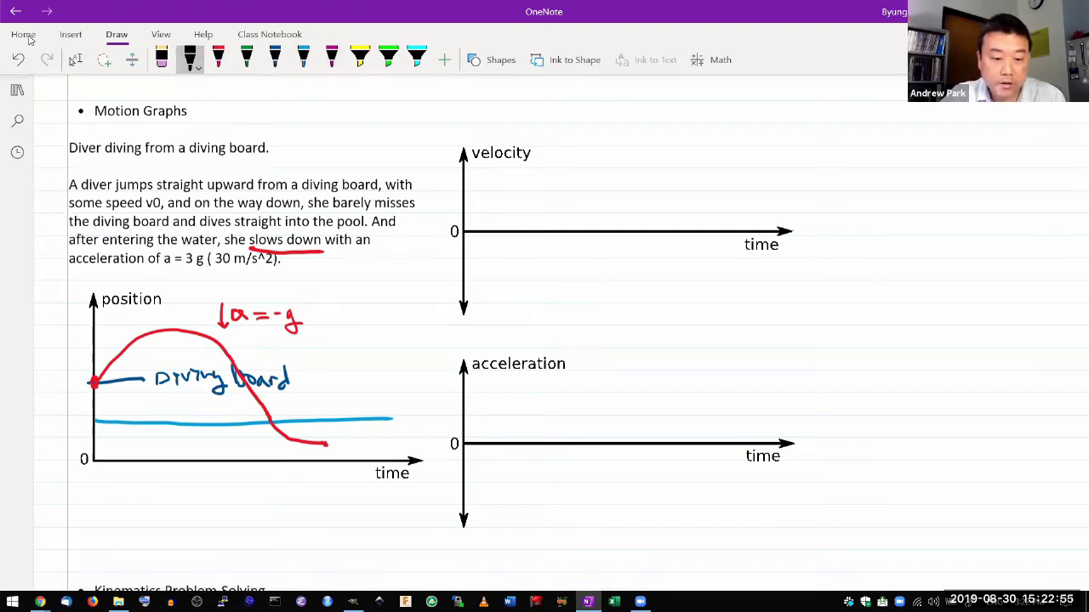
{"action": "left_click_drag", "start_coordinate": [272, 433], "coordinate": [273, 446]}
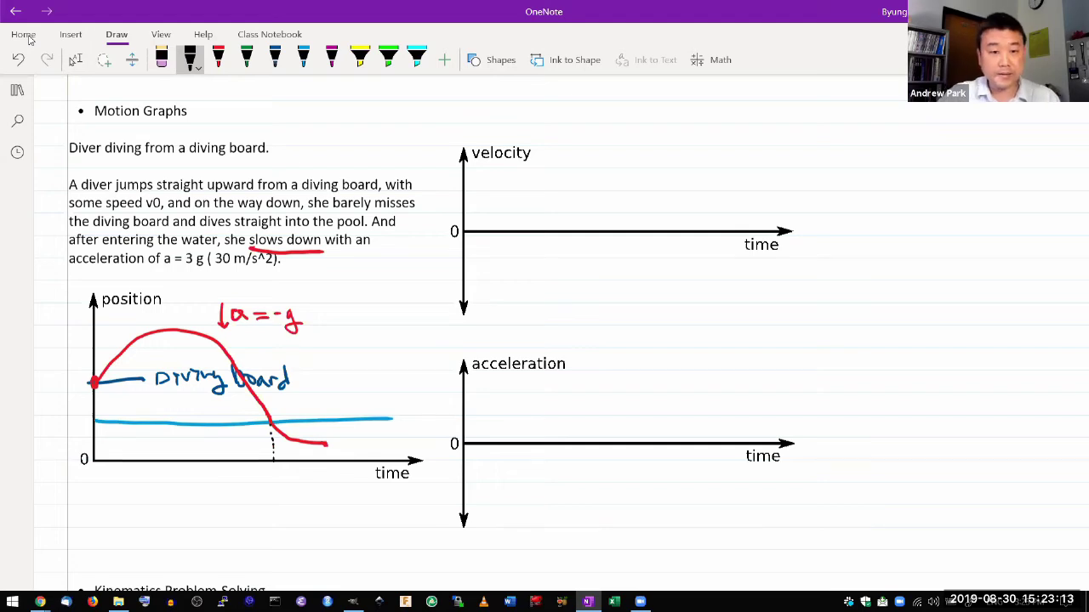
{"action": "left_click", "coordinate": [359, 58]}
{"action": "mouse_move", "coordinate": [115, 184]}
{"action": "left_mouse_down"}
{"action": "mouse_move", "coordinate": [224, 183]}
{"action": "mouse_move", "coordinate": [278, 213]}
{"action": "mouse_move", "coordinate": [174, 240]}
{"action": "mouse_move", "coordinate": [370, 223]}
{"action": "left_mouse_up"}
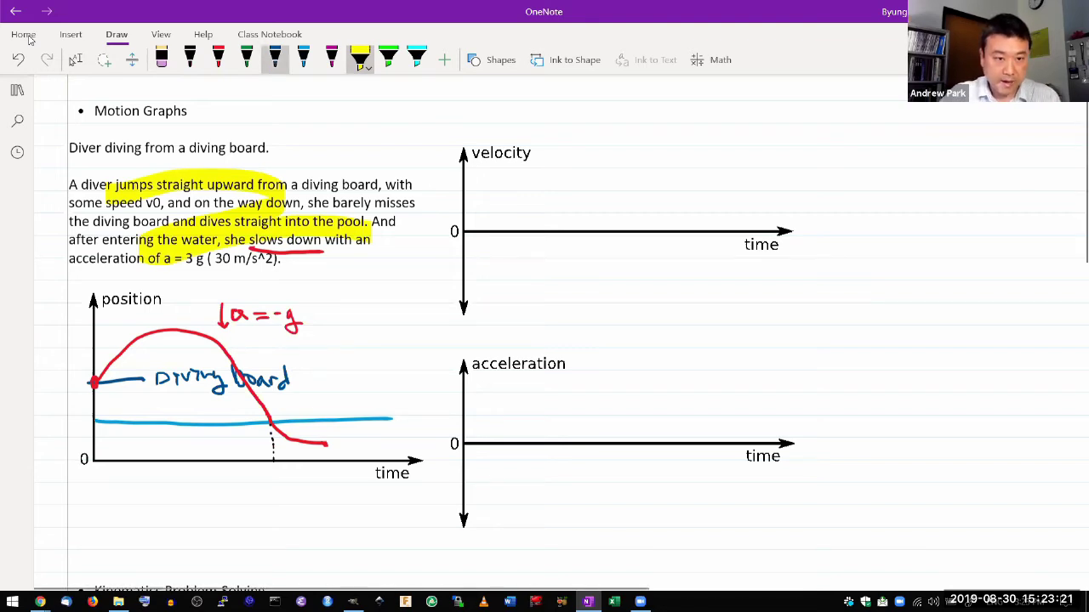
Step: Ink a black tick on the acceleration graph's time axis labelled 'enters water'
{"action": "left_click", "coordinate": [189, 59]}
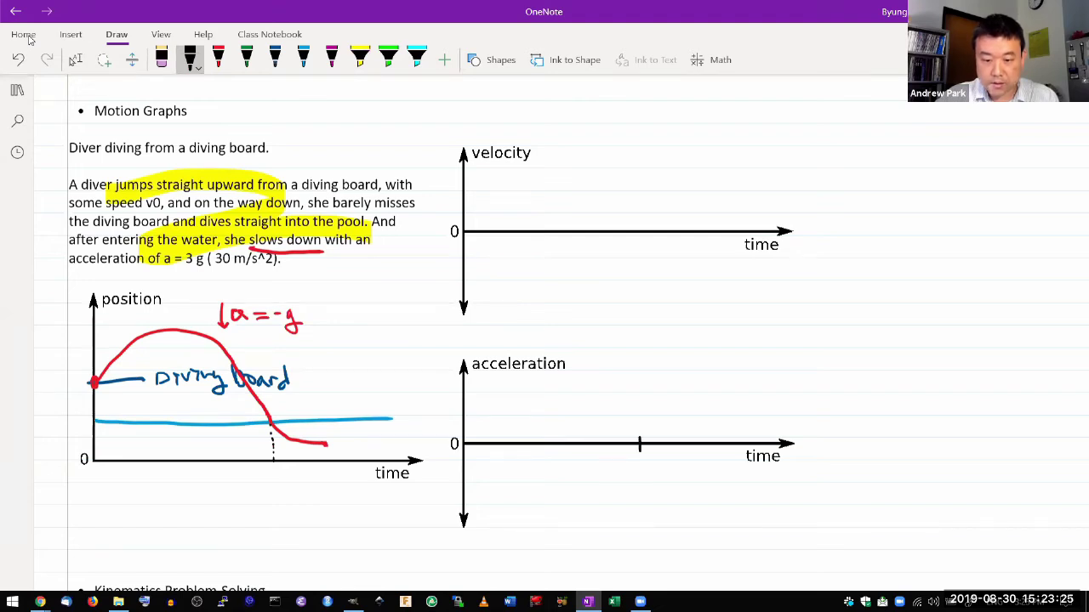
{"action": "mouse_move", "coordinate": [631, 423]}
{"action": "left_mouse_down"}
{"action": "mouse_move", "coordinate": [623, 435]}
{"action": "mouse_move", "coordinate": [660, 428]}
{"action": "mouse_move", "coordinate": [691, 439]}
{"action": "mouse_move", "coordinate": [701, 417]}
{"action": "mouse_move", "coordinate": [708, 430]}
{"action": "mouse_move", "coordinate": [717, 425]}
{"action": "left_mouse_up"}
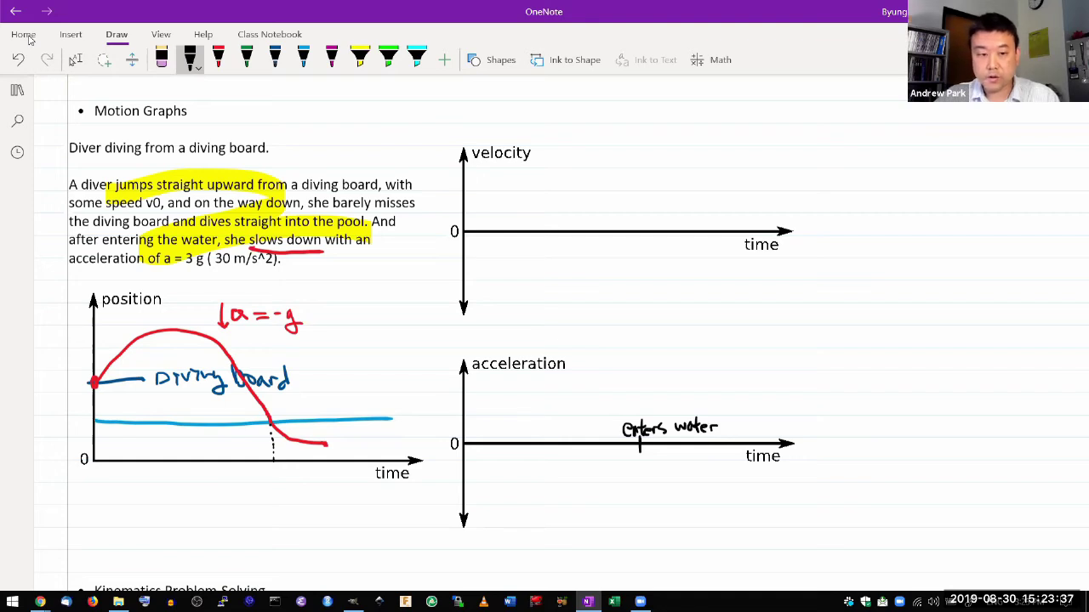
Step: In green, draw the acceleration at -g up to water entry, ending with a dashed vertical line
{"action": "left_click", "coordinate": [246, 58]}
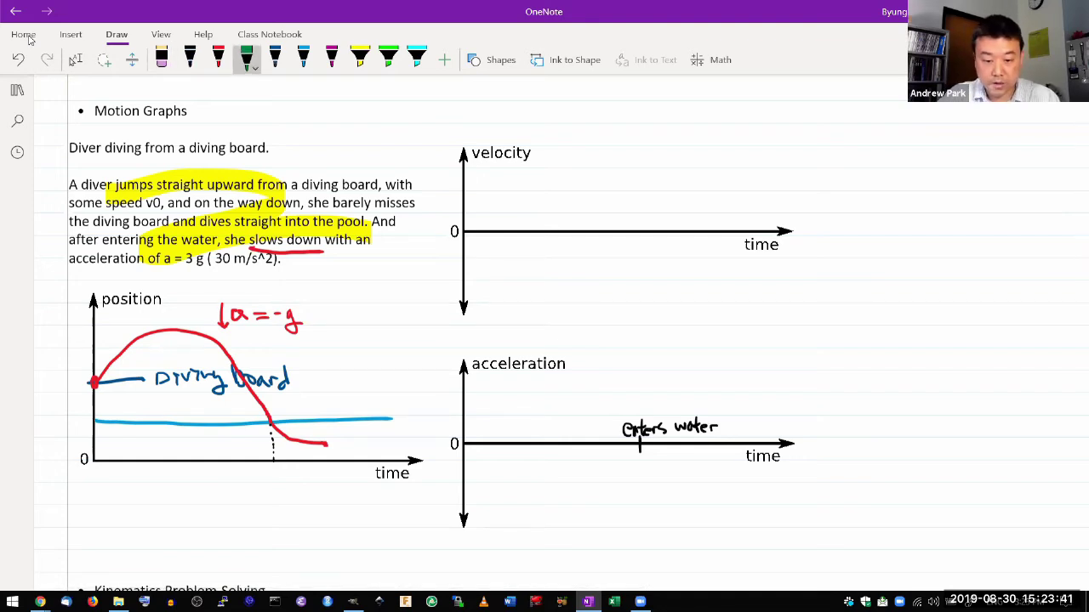
{"action": "mouse_move", "coordinate": [458, 469]}
{"action": "left_mouse_down"}
{"action": "mouse_move", "coordinate": [478, 469]}
{"action": "mouse_move", "coordinate": [433, 474]}
{"action": "mouse_move", "coordinate": [437, 487]}
{"action": "left_mouse_up"}
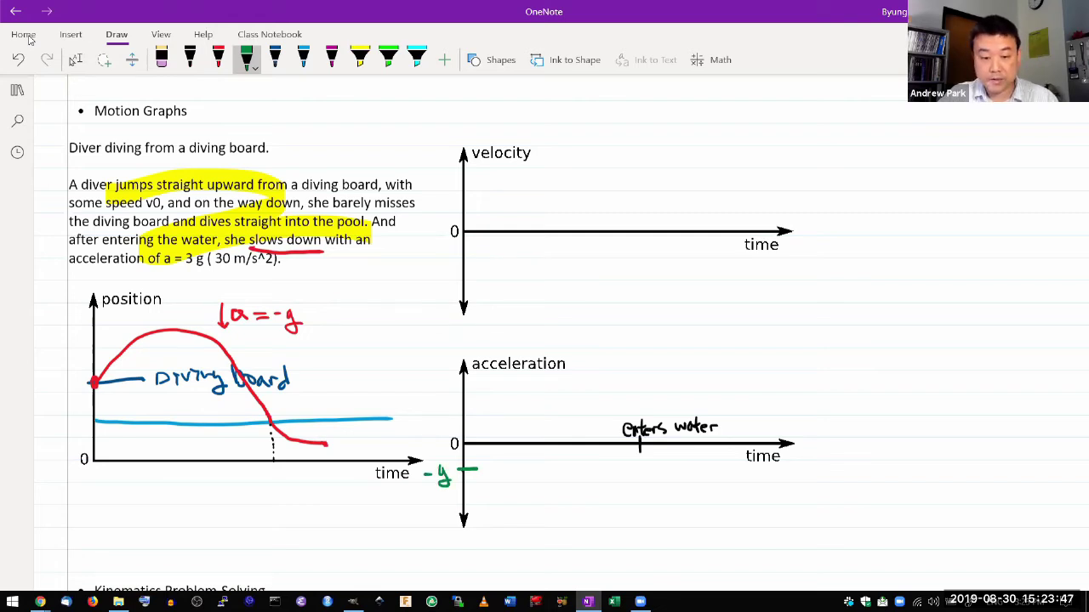
{"action": "left_click_drag", "start_coordinate": [478, 468], "coordinate": [642, 472]}
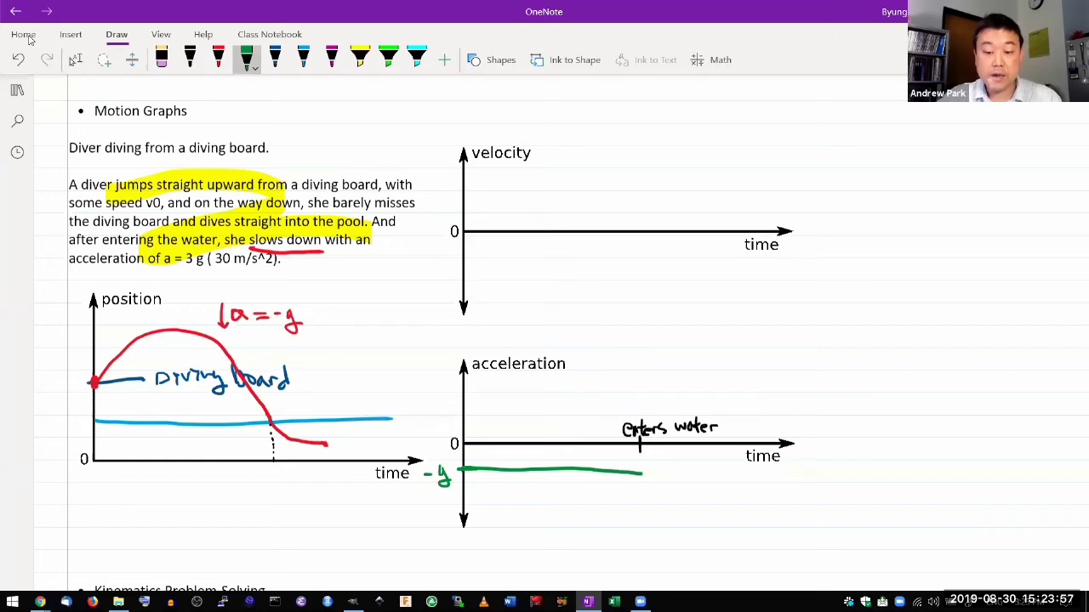
{"action": "left_click_drag", "start_coordinate": [639, 453], "coordinate": [641, 473]}
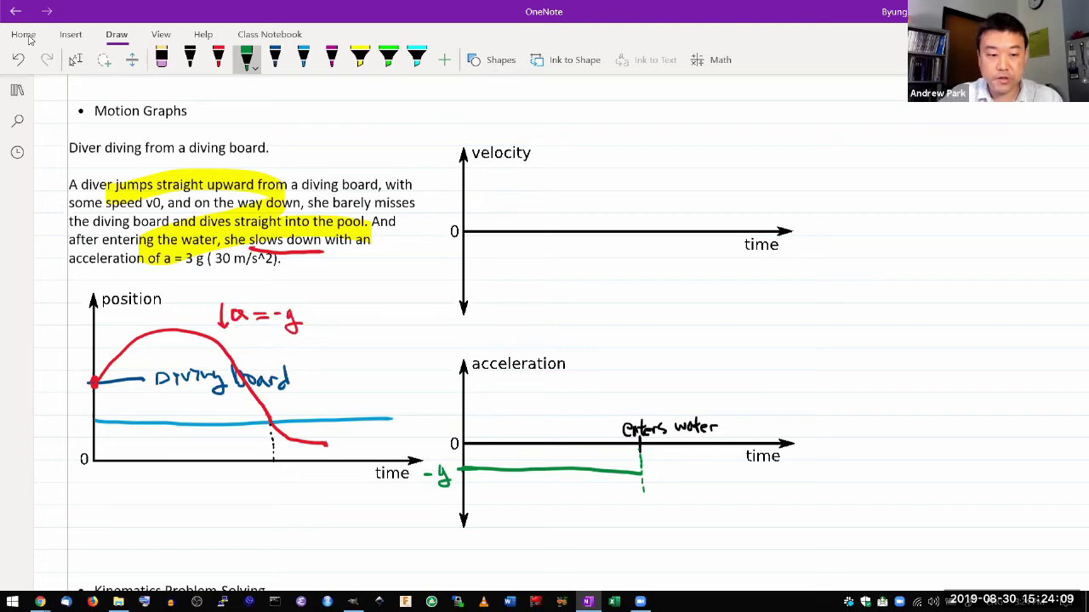
Step: Underline '3 g', add downward and upward arrows at the underwater curve, and highlight that curve section green
{"action": "left_click_drag", "start_coordinate": [181, 269], "coordinate": [203, 270]}
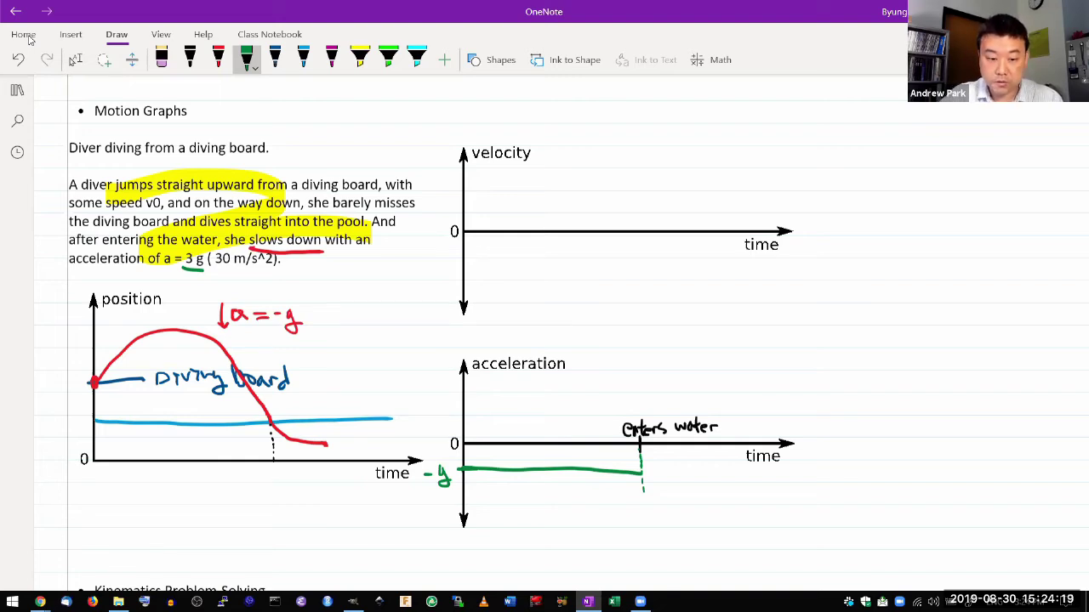
{"action": "left_click_drag", "start_coordinate": [277, 402], "coordinate": [279, 442]}
{"action": "left_click_drag", "start_coordinate": [270, 432], "coordinate": [288, 439]}
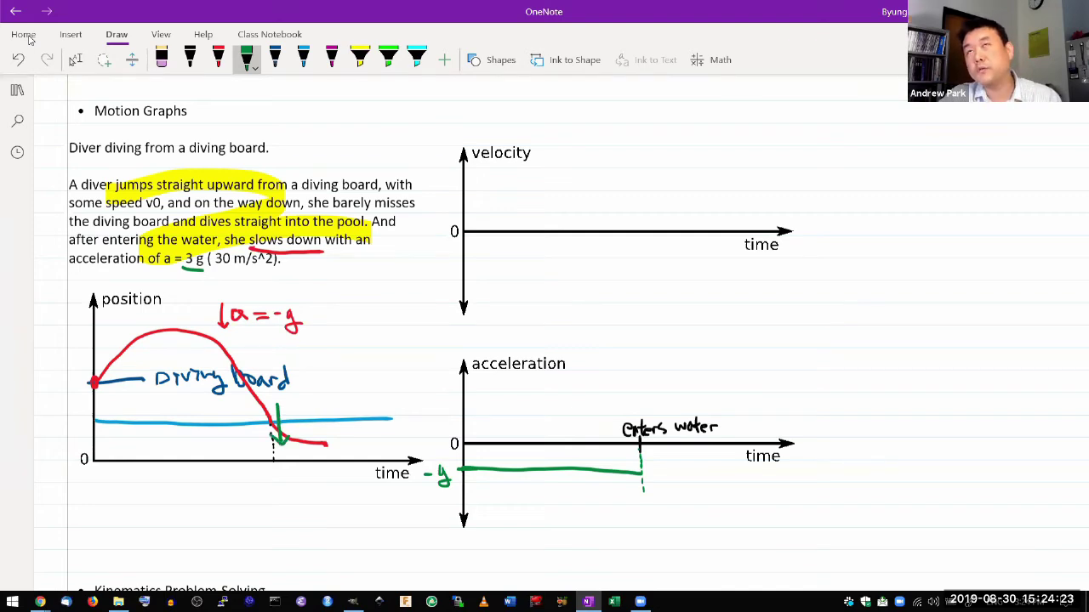
{"action": "mouse_move", "coordinate": [308, 416]}
{"action": "left_mouse_down"}
{"action": "mouse_move", "coordinate": [308, 434]}
{"action": "mouse_move", "coordinate": [316, 423]}
{"action": "mouse_move", "coordinate": [333, 432]}
{"action": "left_mouse_up"}
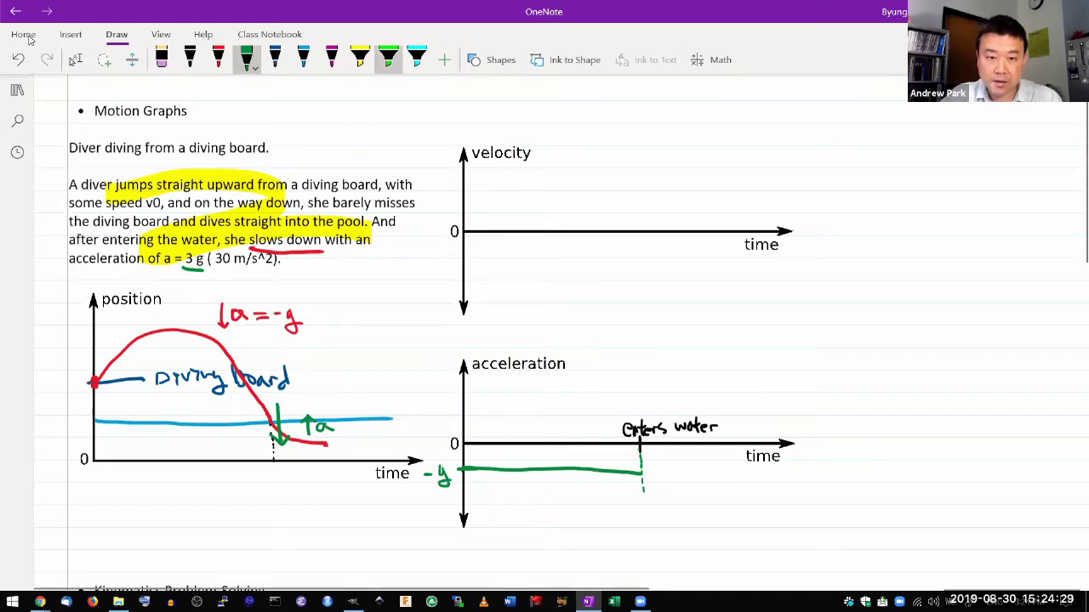
{"action": "left_click", "coordinate": [388, 60]}
{"action": "mouse_move", "coordinate": [273, 415]}
{"action": "left_mouse_down"}
{"action": "mouse_move", "coordinate": [303, 451]}
{"action": "mouse_move", "coordinate": [332, 449]}
{"action": "left_mouse_up"}
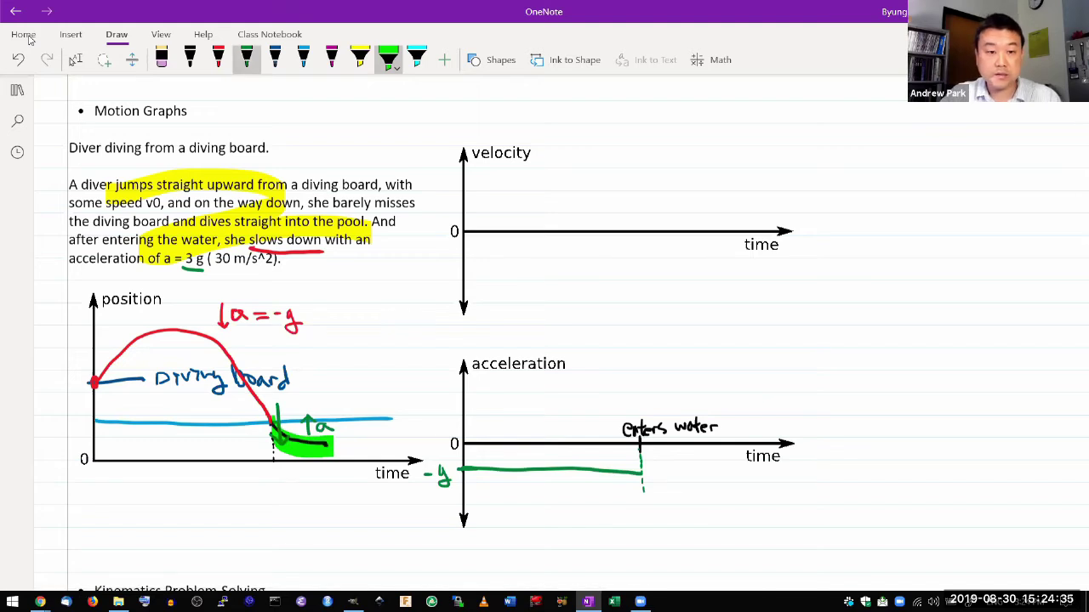
Step: Draw the +3g acceleration level until the 'stops' label and highlight the acceleration graph's title cyan
{"action": "left_click", "coordinate": [246, 58]}
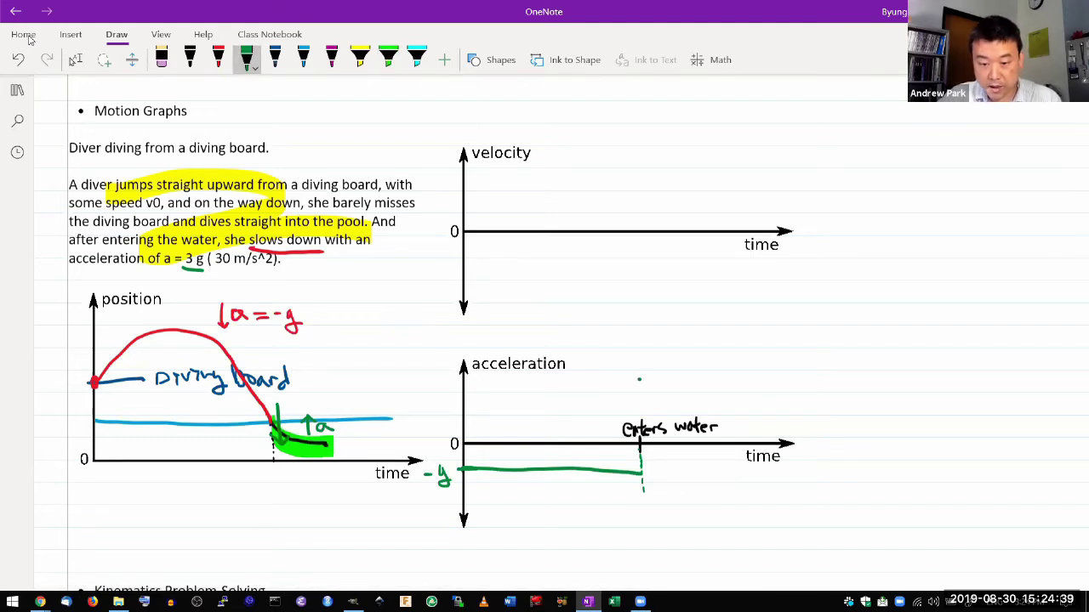
{"action": "left_click_drag", "start_coordinate": [638, 380], "coordinate": [693, 380]}
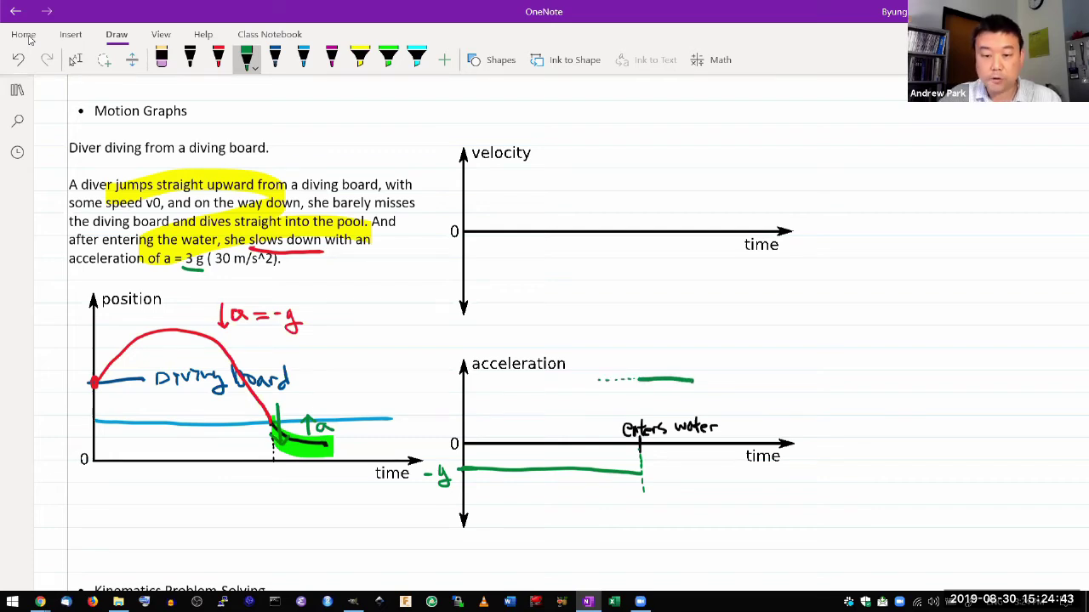
{"action": "mouse_move", "coordinate": [557, 388]}
{"action": "left_mouse_down"}
{"action": "mouse_move", "coordinate": [585, 393]}
{"action": "mouse_move", "coordinate": [582, 403]}
{"action": "left_mouse_up"}
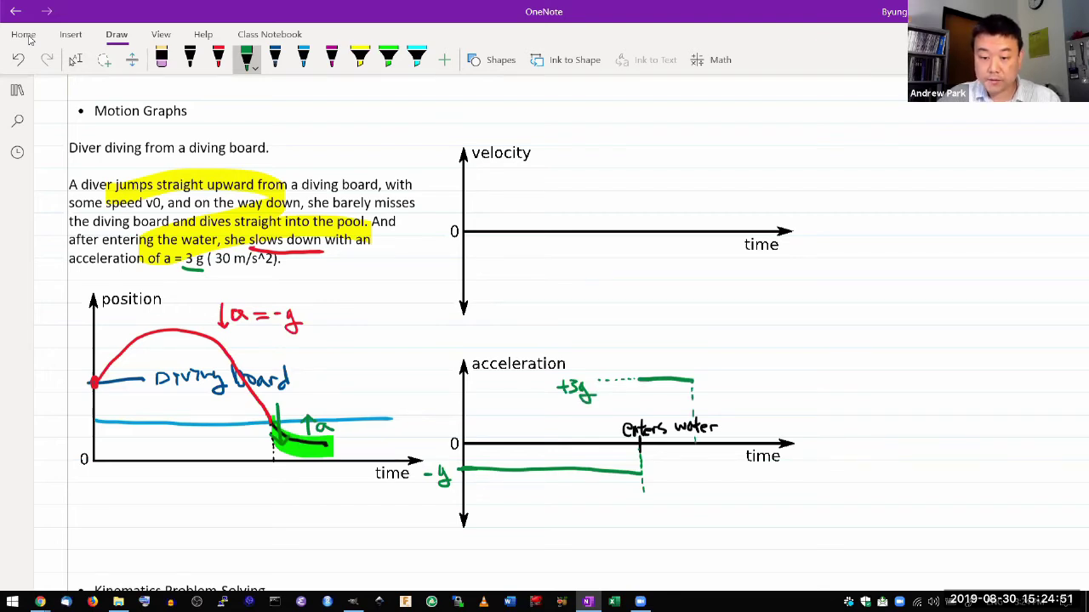
{"action": "mouse_move", "coordinate": [693, 457]}
{"action": "left_mouse_down"}
{"action": "mouse_move", "coordinate": [685, 471]}
{"action": "mouse_move", "coordinate": [718, 469]}
{"action": "left_mouse_up"}
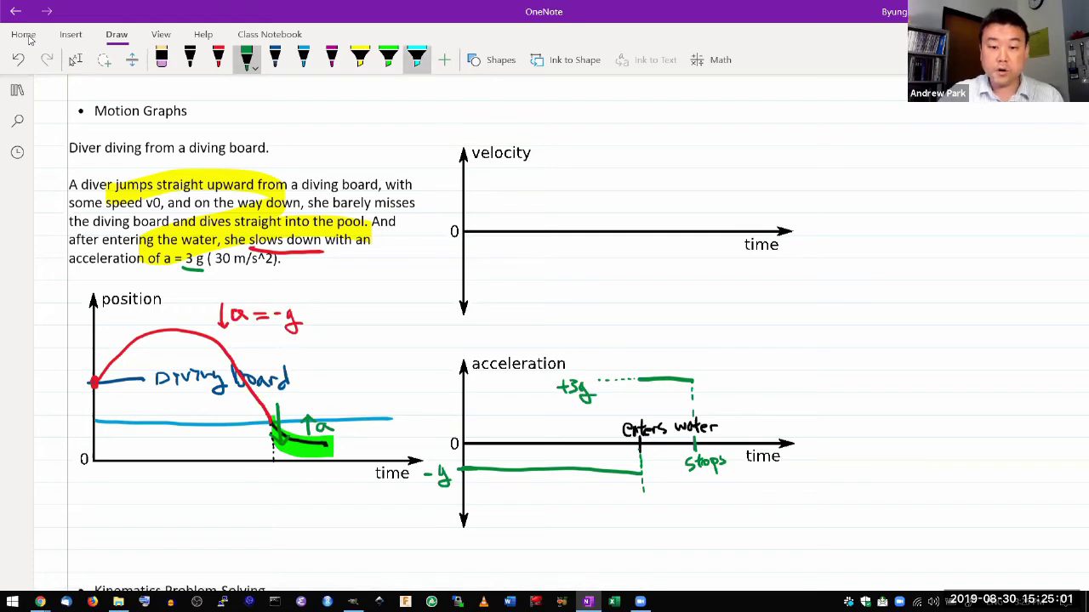
{"action": "left_click_drag", "start_coordinate": [466, 364], "coordinate": [566, 364]}
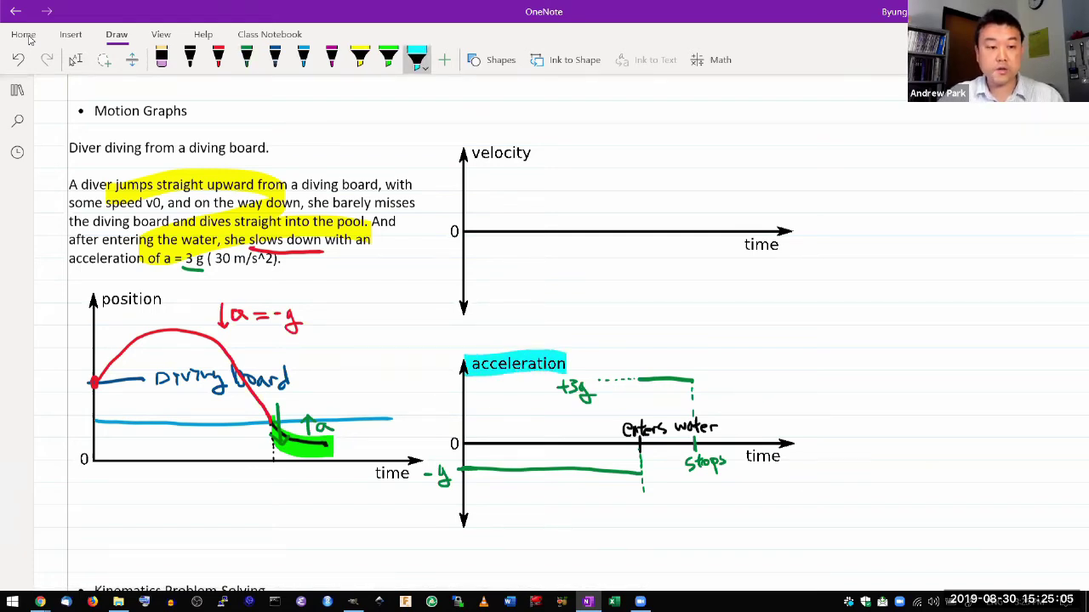
Step: Draw a cyan highlight bar down the problem paragraph's left margin
{"action": "mouse_move", "coordinate": [75, 167]}
{"action": "left_mouse_down"}
{"action": "mouse_move", "coordinate": [73, 268]}
{"action": "mouse_move", "coordinate": [89, 255]}
{"action": "left_mouse_up"}
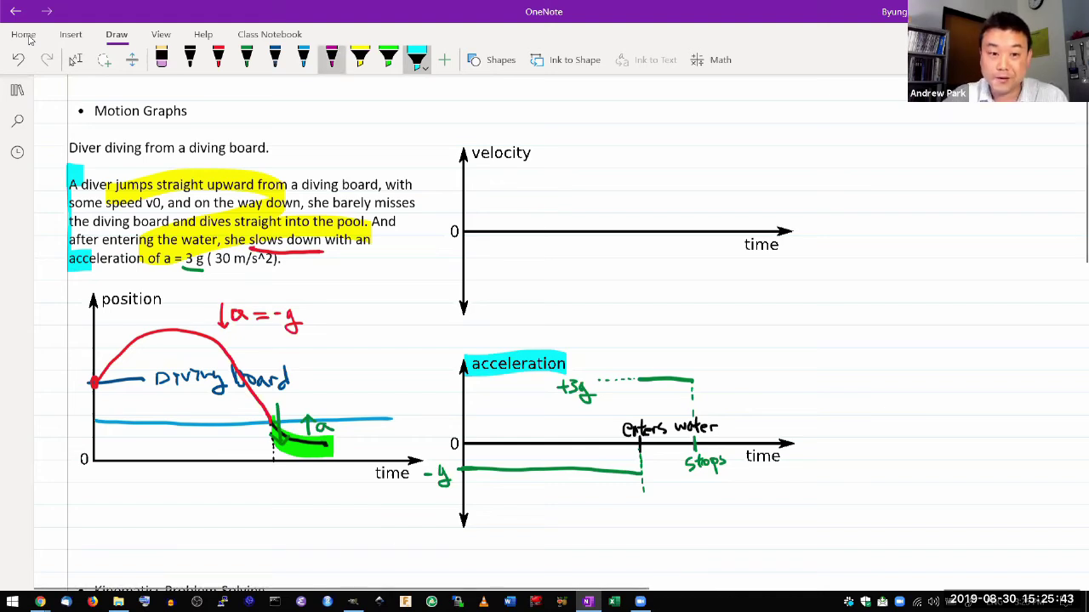
{"action": "left_click", "coordinate": [331, 60]}
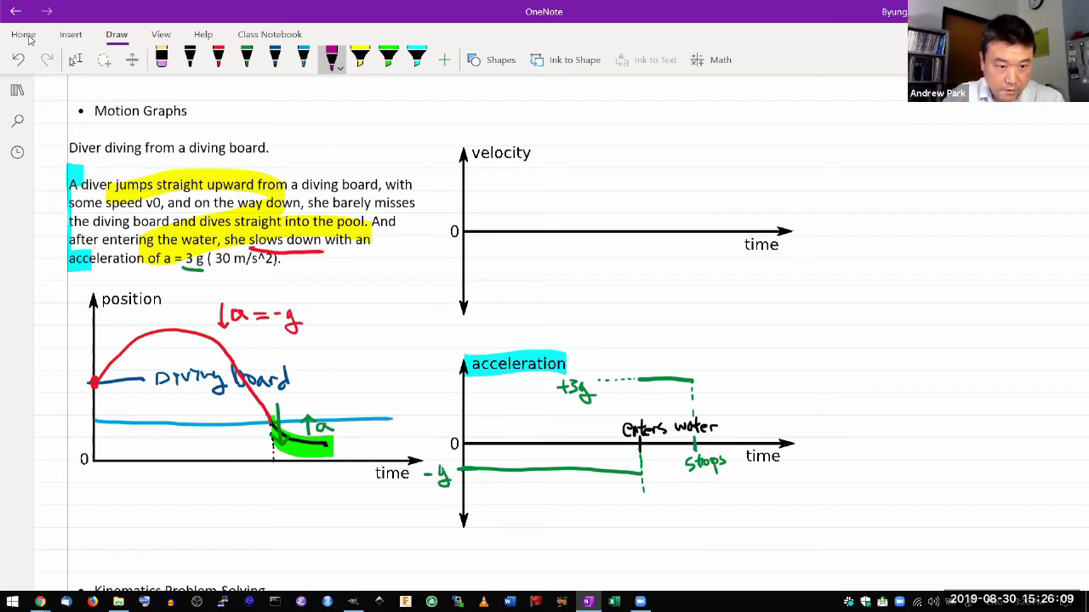
Step: Underline 'straight upward' and 'some speed v0' in magenta, and mark v0 on the velocity axis
{"action": "left_click_drag", "start_coordinate": [171, 194], "coordinate": [239, 196]}
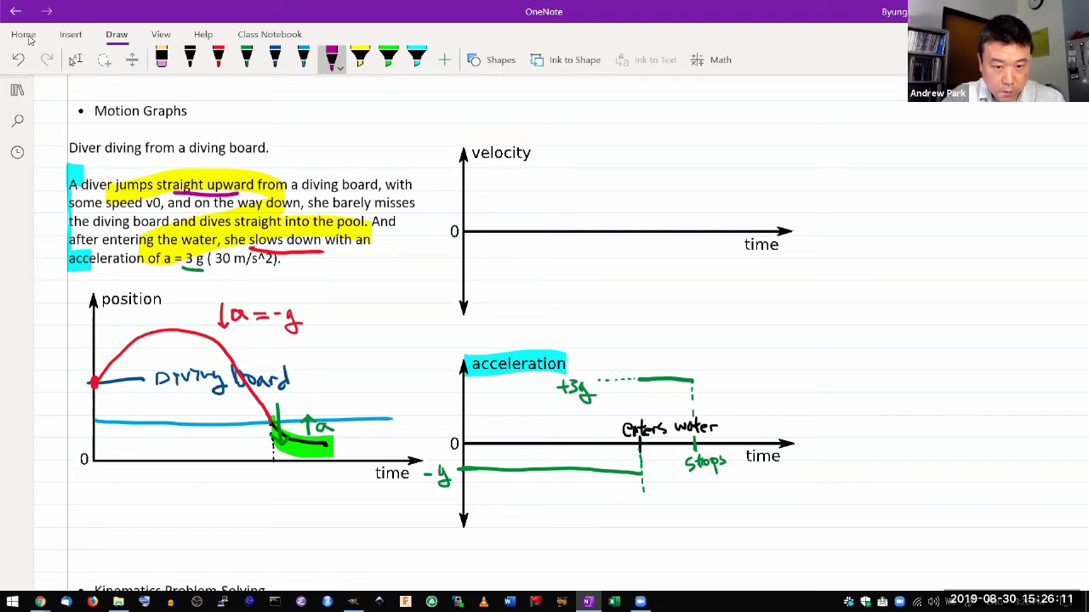
{"action": "left_click_drag", "start_coordinate": [386, 193], "coordinate": [413, 192]}
{"action": "left_click_drag", "start_coordinate": [70, 210], "coordinate": [162, 213]}
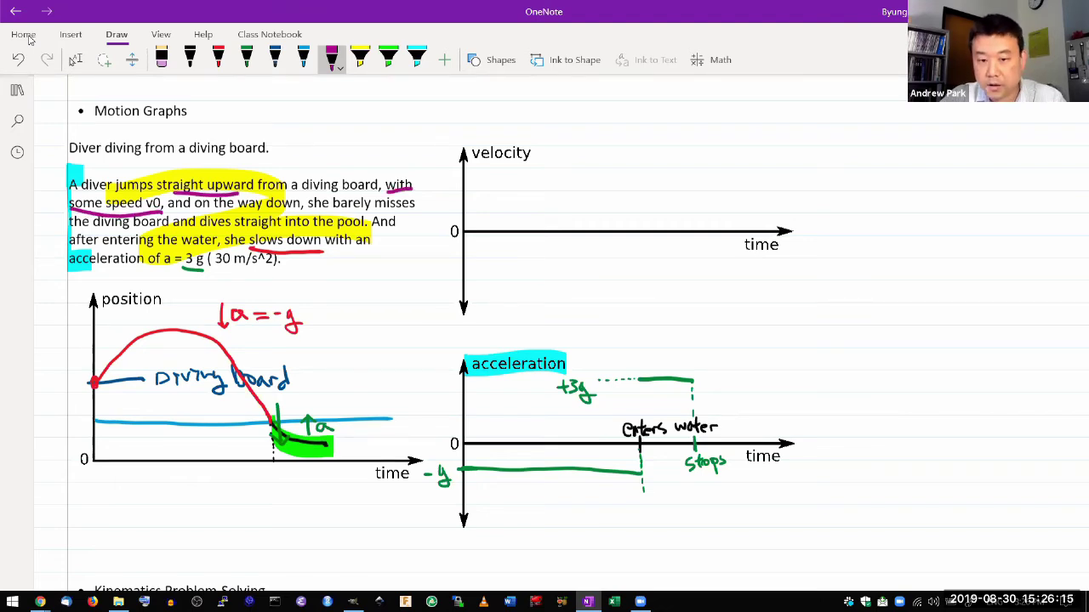
{"action": "mouse_move", "coordinate": [457, 188]}
{"action": "left_mouse_down"}
{"action": "mouse_move", "coordinate": [473, 188]}
{"action": "mouse_move", "coordinate": [450, 189]}
{"action": "mouse_move", "coordinate": [454, 179]}
{"action": "left_mouse_up"}
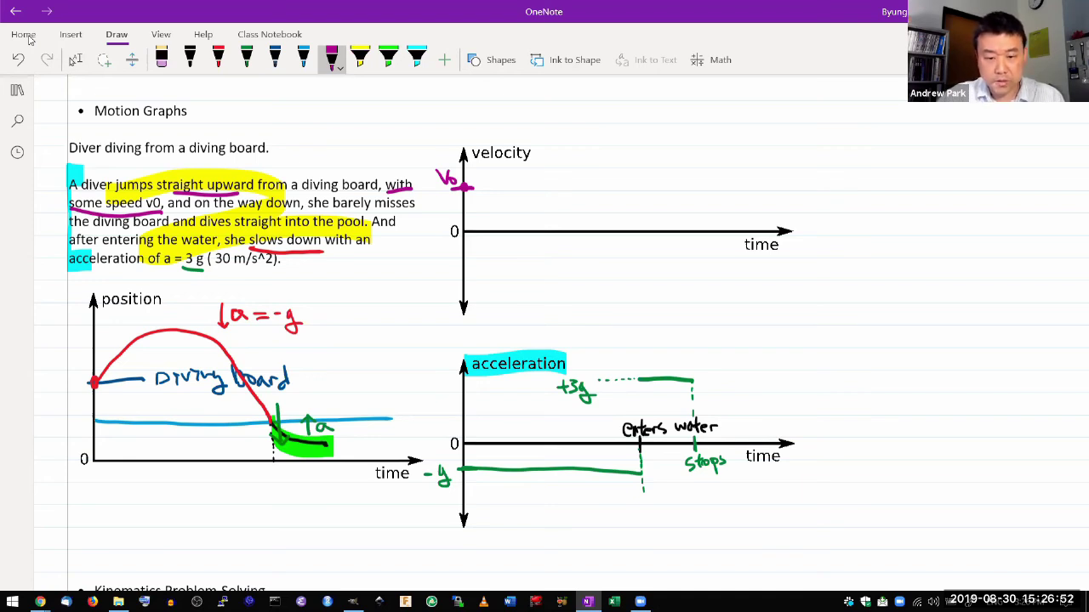
Step: Write '= dv/dt' after acceleration and extend the mark beside v0
{"action": "mouse_move", "coordinate": [569, 355]}
{"action": "left_mouse_down"}
{"action": "mouse_move", "coordinate": [594, 330]}
{"action": "mouse_move", "coordinate": [595, 344]}
{"action": "mouse_move", "coordinate": [607, 331]}
{"action": "mouse_move", "coordinate": [609, 368]}
{"action": "left_mouse_up"}
{"action": "left_click_drag", "start_coordinate": [601, 360], "coordinate": [614, 361]}
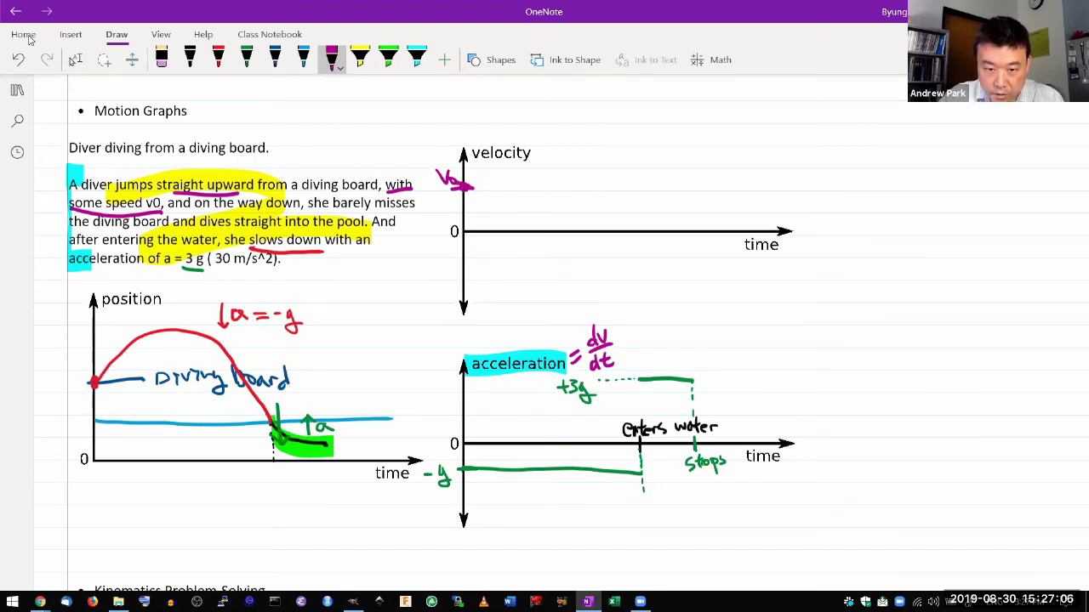
{"action": "left_click_drag", "start_coordinate": [473, 189], "coordinate": [483, 196]}
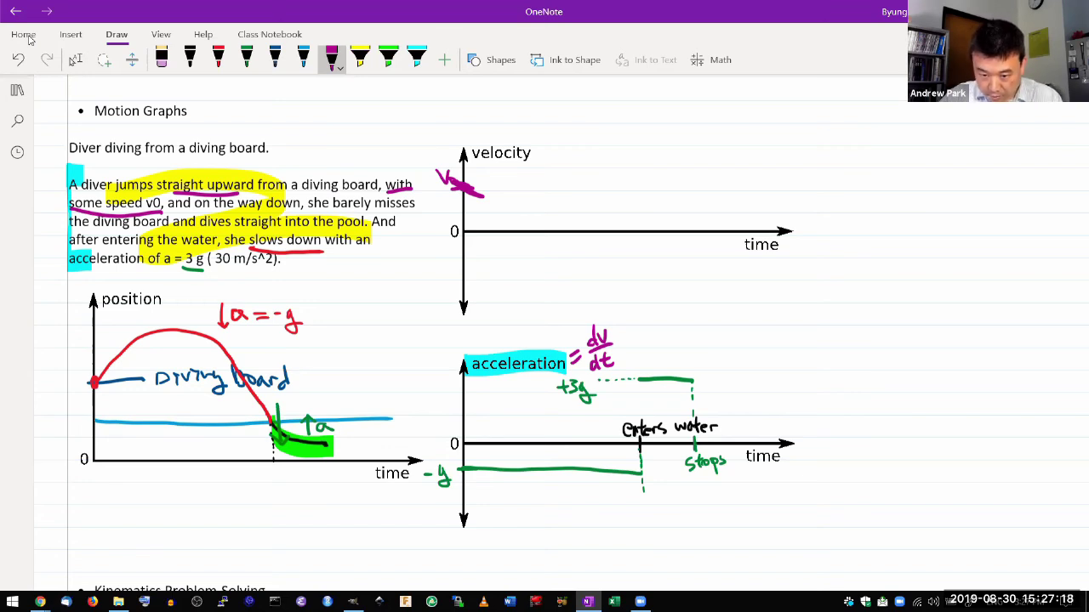
Step: Draw a dashed line at water entry and the velocity line falling from v0 to it
{"action": "left_click_drag", "start_coordinate": [643, 284], "coordinate": [640, 425]}
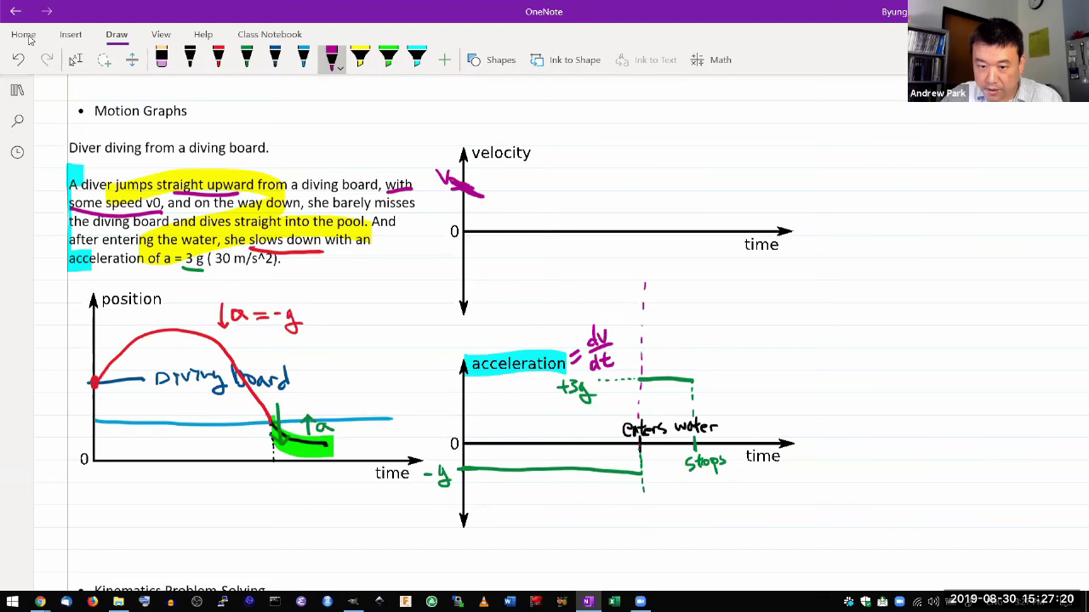
{"action": "left_click_drag", "start_coordinate": [642, 226], "coordinate": [644, 250]}
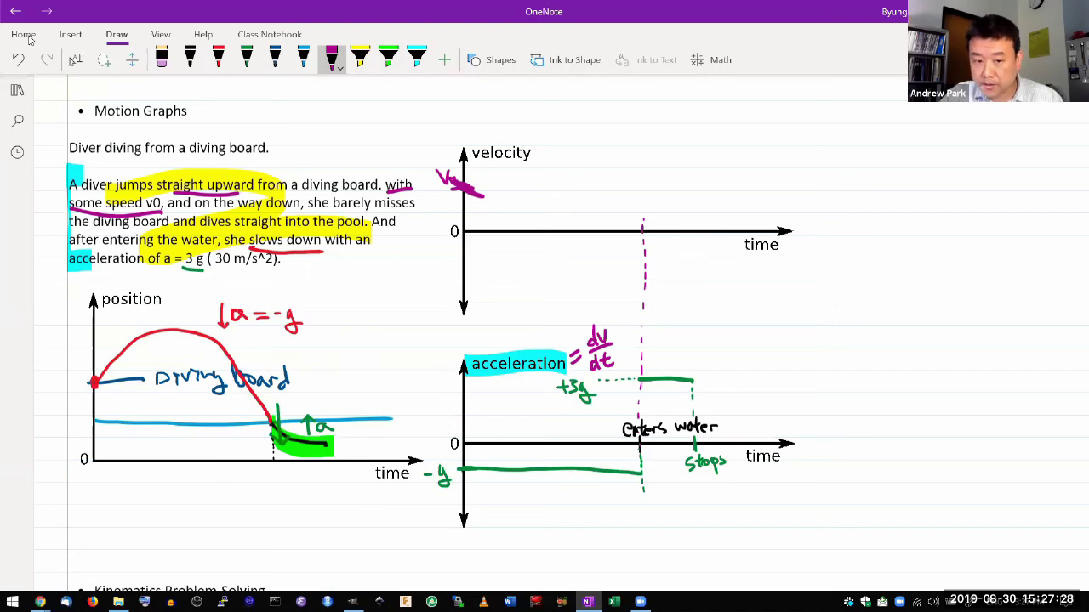
{"action": "left_click_drag", "start_coordinate": [460, 184], "coordinate": [565, 240]}
{"action": "left_click_drag", "start_coordinate": [588, 251], "coordinate": [644, 286]}
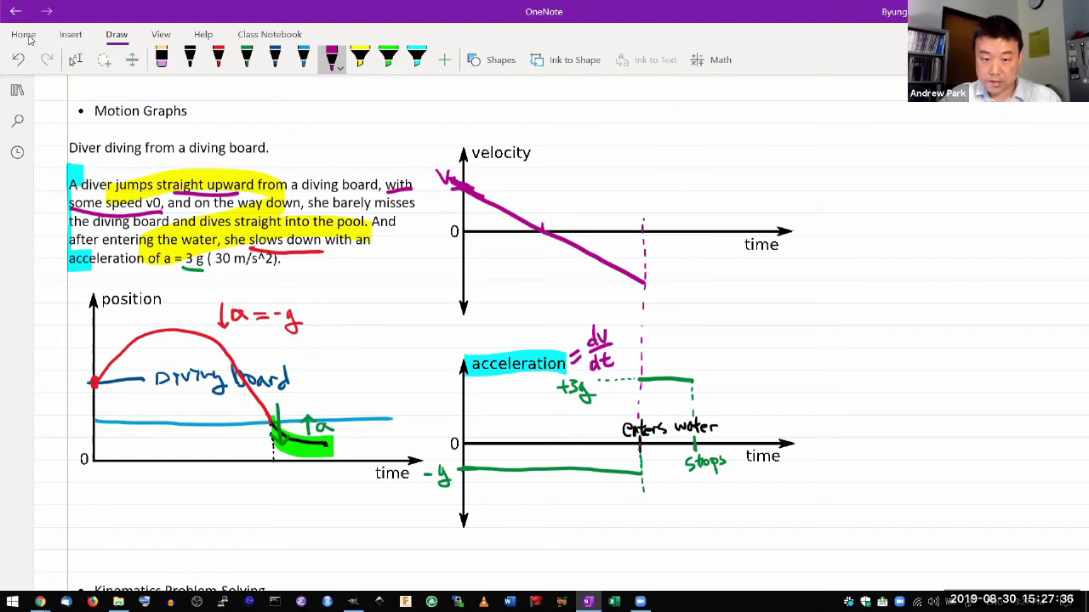
Step: Mark the zero-velocity moment on both graphs and label it t_top under each
{"action": "left_click_drag", "start_coordinate": [542, 231], "coordinate": [541, 247]}
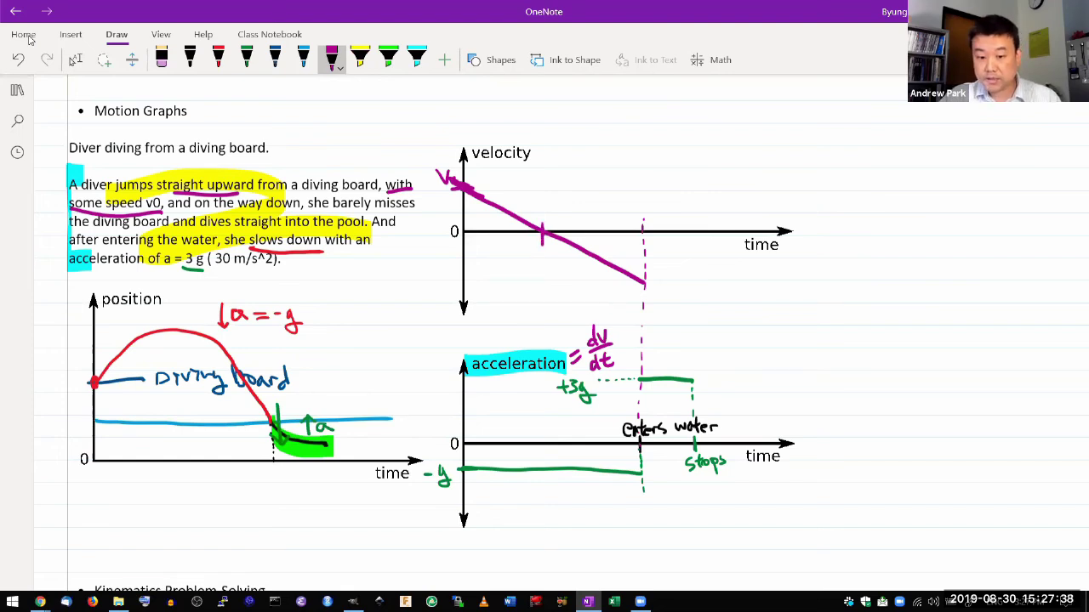
{"action": "left_click_drag", "start_coordinate": [544, 473], "coordinate": [543, 435]}
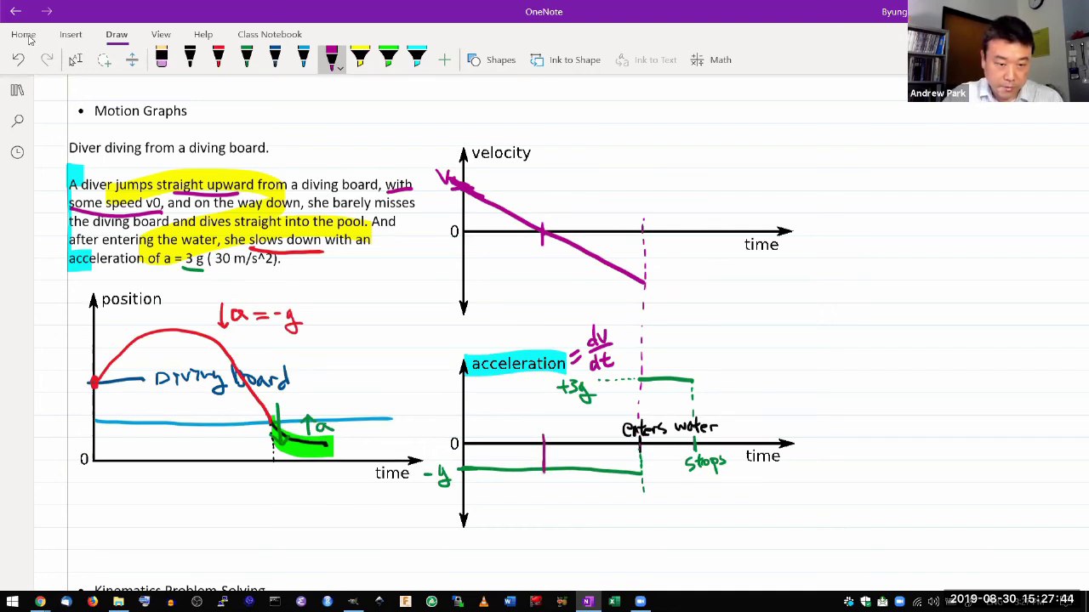
{"action": "left_click_drag", "start_coordinate": [179, 327], "coordinate": [189, 456]}
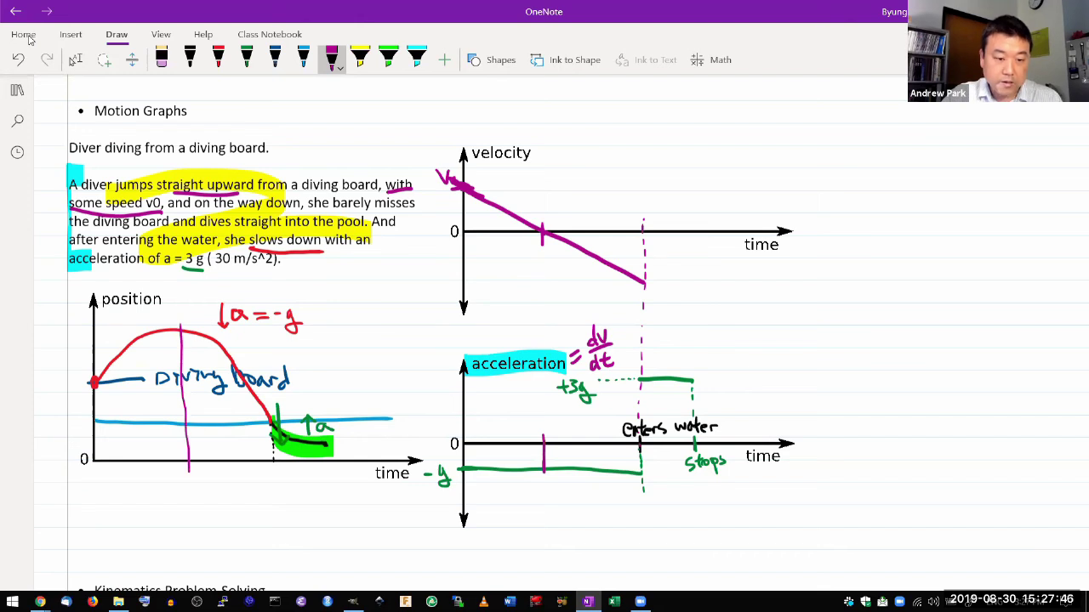
{"action": "left_click_drag", "start_coordinate": [180, 330], "coordinate": [189, 469]}
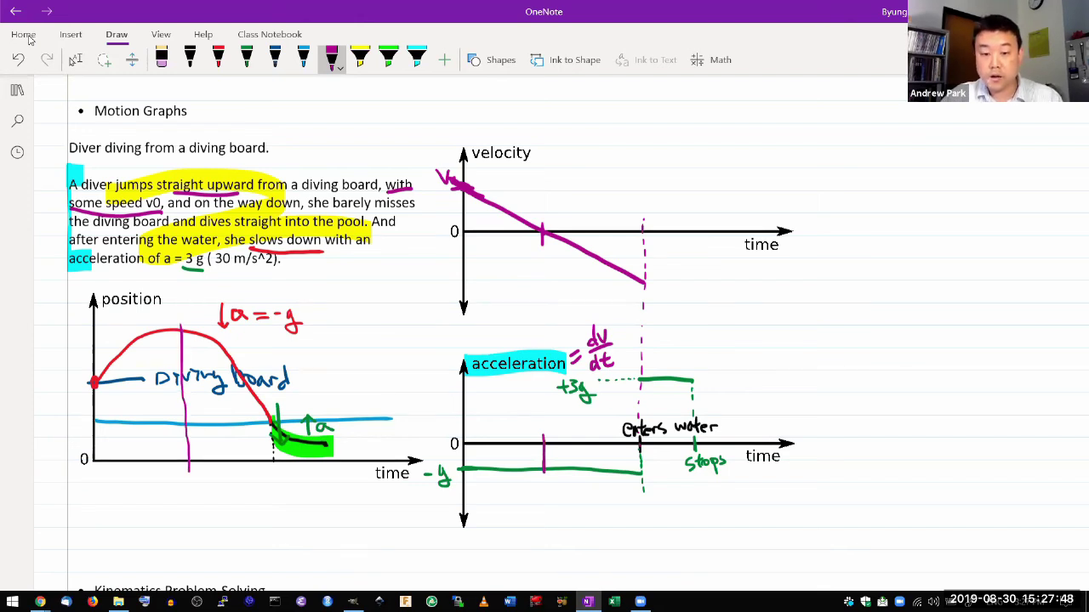
{"action": "mouse_move", "coordinate": [526, 258]}
{"action": "left_mouse_down"}
{"action": "mouse_move", "coordinate": [538, 258]}
{"action": "mouse_move", "coordinate": [547, 279]}
{"action": "left_mouse_up"}
{"action": "left_click_drag", "start_coordinate": [553, 274], "coordinate": [558, 279]}
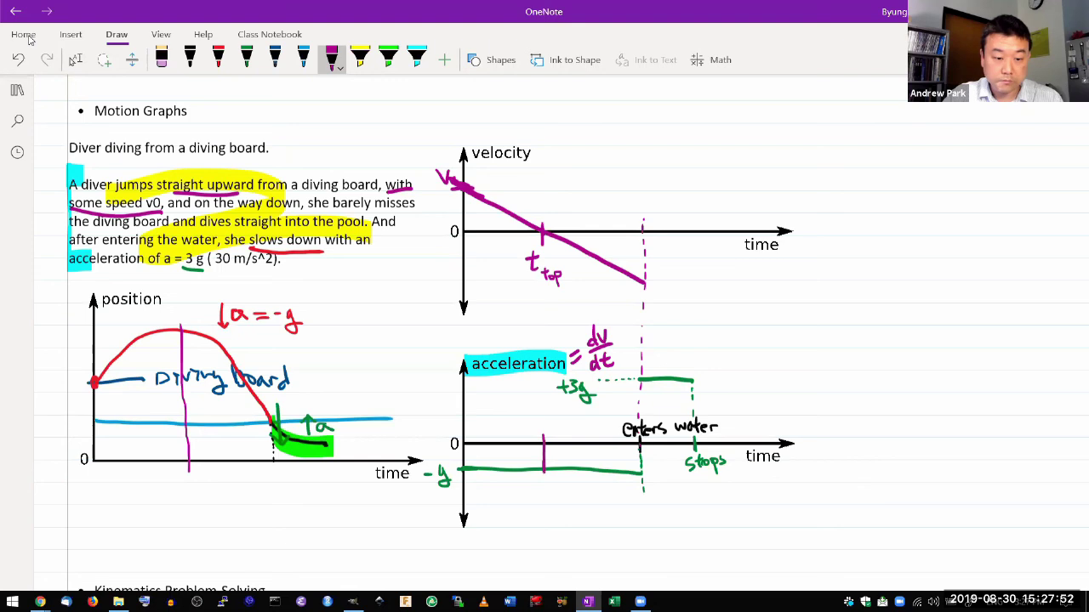
{"action": "mouse_move", "coordinate": [177, 482]}
{"action": "left_mouse_down"}
{"action": "mouse_move", "coordinate": [198, 465]}
{"action": "mouse_move", "coordinate": [214, 500]}
{"action": "left_mouse_up"}
{"action": "left_click_drag", "start_coordinate": [215, 486], "coordinate": [220, 492]}
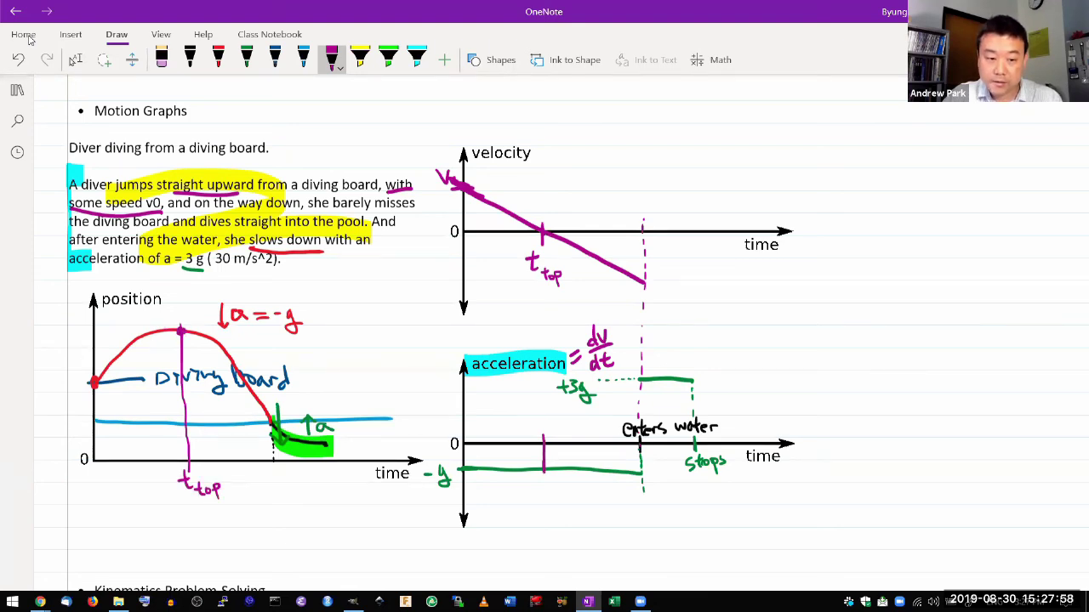
Step: Draw a dashed line at the stop time and the velocity rising back to zero underwater
{"action": "left_click_drag", "start_coordinate": [170, 330], "coordinate": [197, 328]}
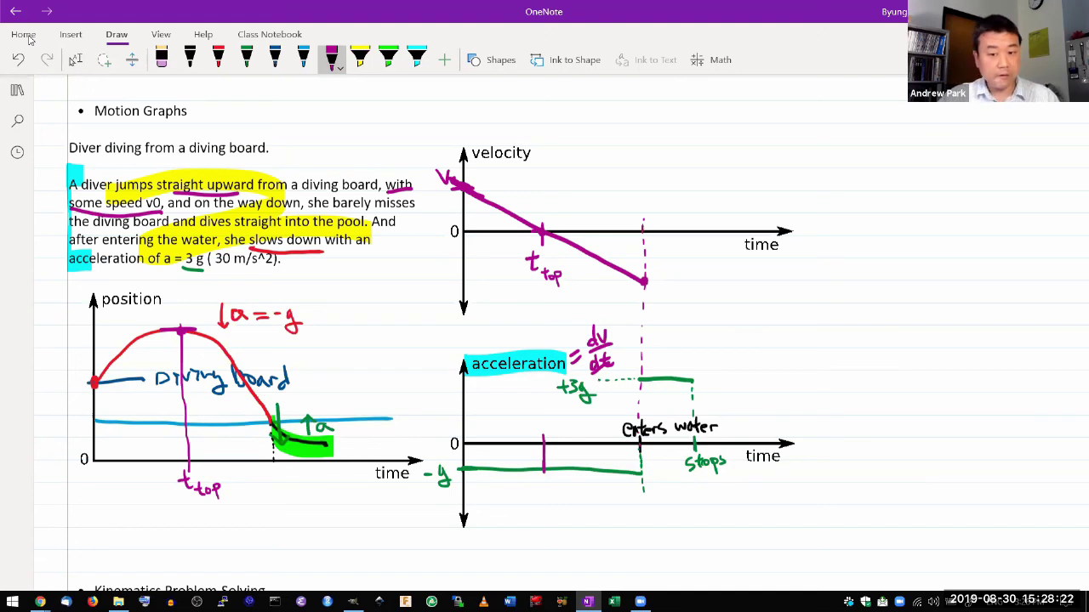
{"action": "mouse_move", "coordinate": [644, 279]}
{"action": "left_mouse_down"}
{"action": "mouse_move", "coordinate": [653, 259]}
{"action": "mouse_move", "coordinate": [643, 285]}
{"action": "left_mouse_up"}
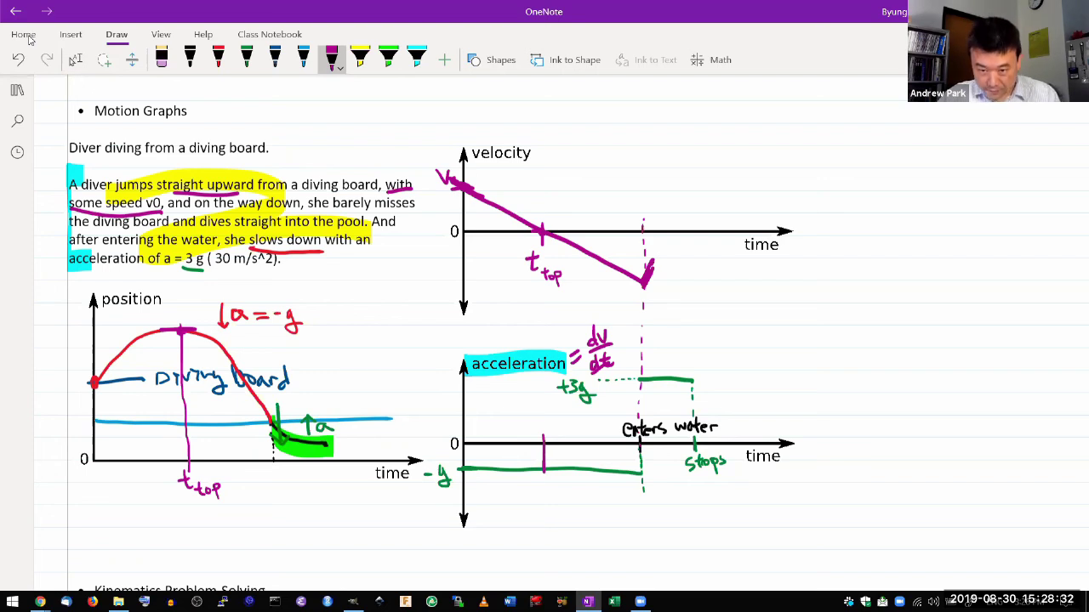
{"action": "left_click_drag", "start_coordinate": [688, 219], "coordinate": [694, 333]}
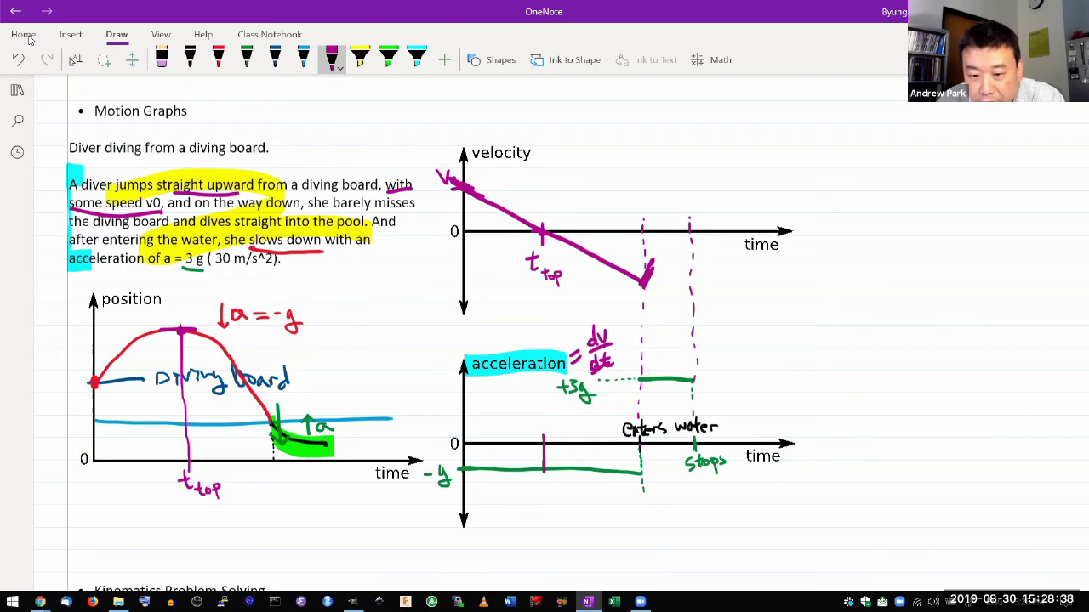
{"action": "left_click_drag", "start_coordinate": [645, 279], "coordinate": [682, 233]}
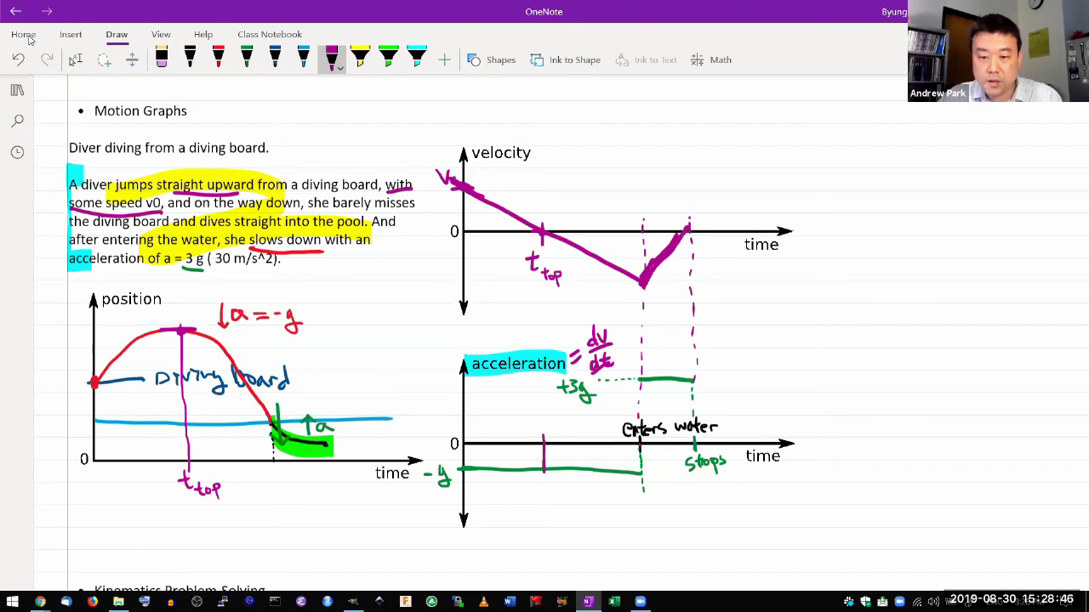
Step: Draw an arrow from the rising slope to +3g, labelled 'slope' and 'value'
{"action": "mouse_move", "coordinate": [664, 271]}
{"action": "left_mouse_down"}
{"action": "mouse_move", "coordinate": [676, 272]}
{"action": "mouse_move", "coordinate": [672, 372]}
{"action": "mouse_move", "coordinate": [683, 364]}
{"action": "left_mouse_up"}
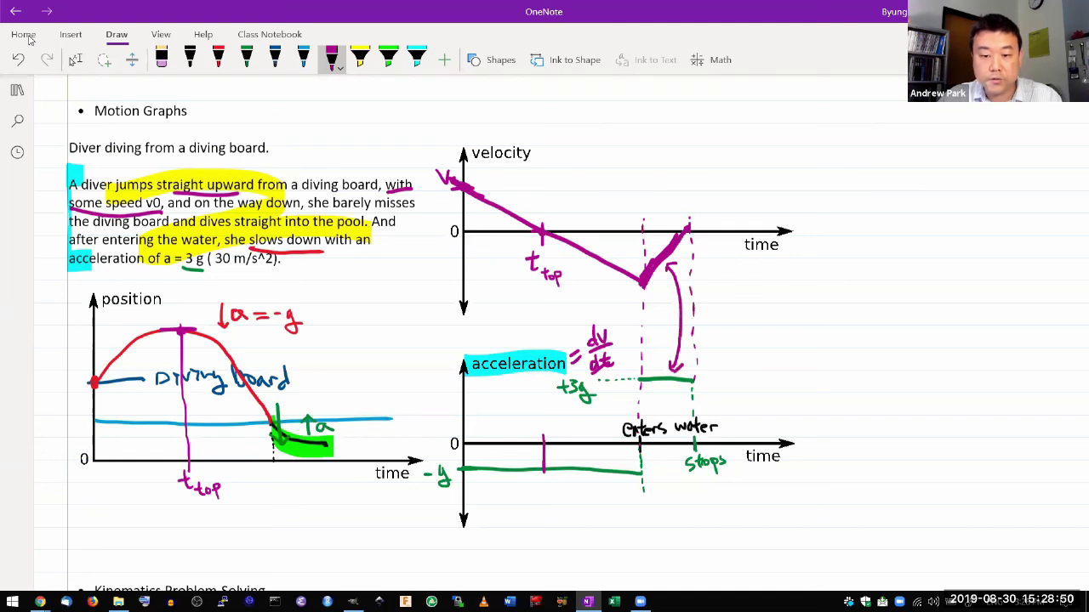
{"action": "mouse_move", "coordinate": [687, 253]}
{"action": "left_mouse_down"}
{"action": "mouse_move", "coordinate": [679, 270]}
{"action": "mouse_move", "coordinate": [703, 260]}
{"action": "left_mouse_up"}
{"action": "mouse_move", "coordinate": [711, 255]}
{"action": "left_mouse_down"}
{"action": "mouse_move", "coordinate": [712, 275]}
{"action": "mouse_move", "coordinate": [724, 265]}
{"action": "left_mouse_up"}
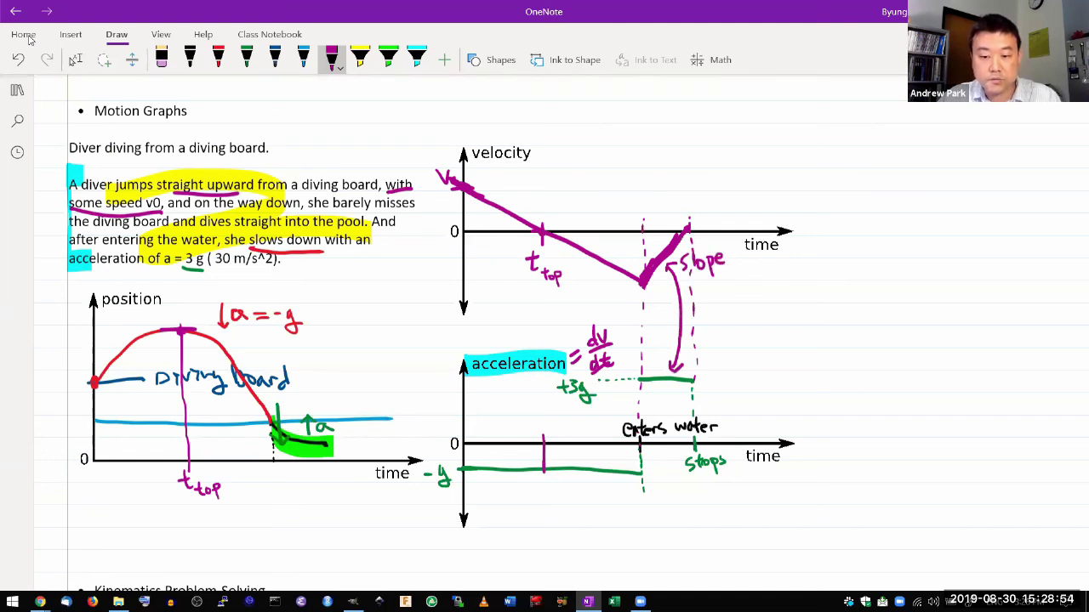
{"action": "mouse_move", "coordinate": [694, 361]}
{"action": "left_mouse_down"}
{"action": "mouse_move", "coordinate": [689, 373]}
{"action": "mouse_move", "coordinate": [704, 359]}
{"action": "mouse_move", "coordinate": [713, 365]}
{"action": "left_mouse_up"}
{"action": "mouse_move", "coordinate": [716, 358]}
{"action": "left_mouse_down"}
{"action": "mouse_move", "coordinate": [737, 352]}
{"action": "mouse_move", "coordinate": [737, 362]}
{"action": "left_mouse_up"}
{"action": "left_click", "coordinate": [743, 358]}
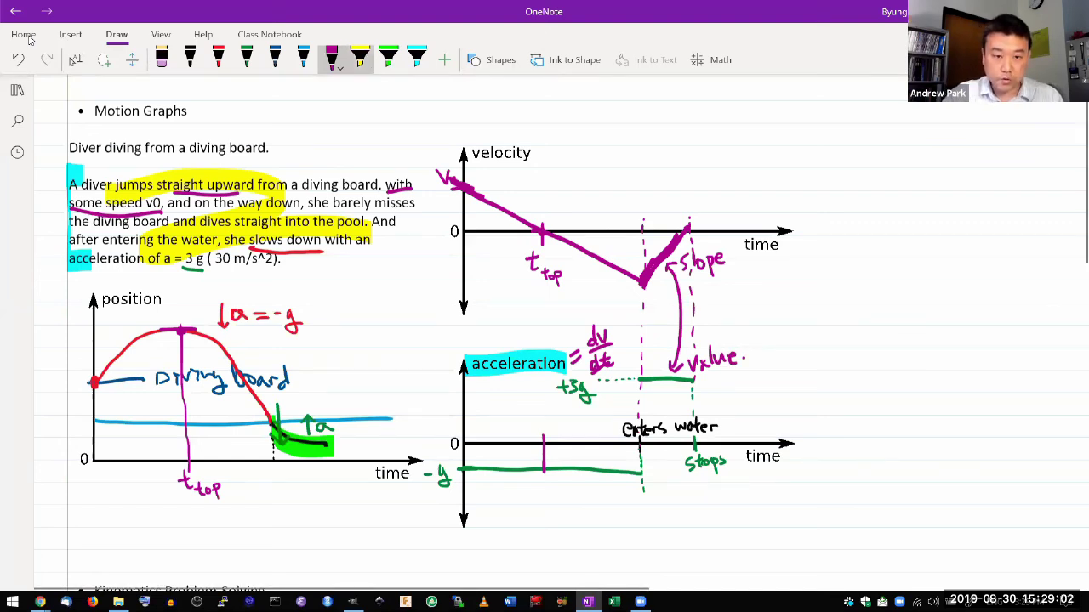
{"action": "left_click", "coordinate": [360, 60]}
Step: Highlight the rising velocity slope and the underwater position curve in yellow, then trace the slope in red
{"action": "mouse_move", "coordinate": [640, 228]}
{"action": "left_mouse_down"}
{"action": "mouse_move", "coordinate": [667, 255]}
{"action": "mouse_move", "coordinate": [659, 299]}
{"action": "mouse_move", "coordinate": [679, 285]}
{"action": "mouse_move", "coordinate": [686, 230]}
{"action": "left_mouse_up"}
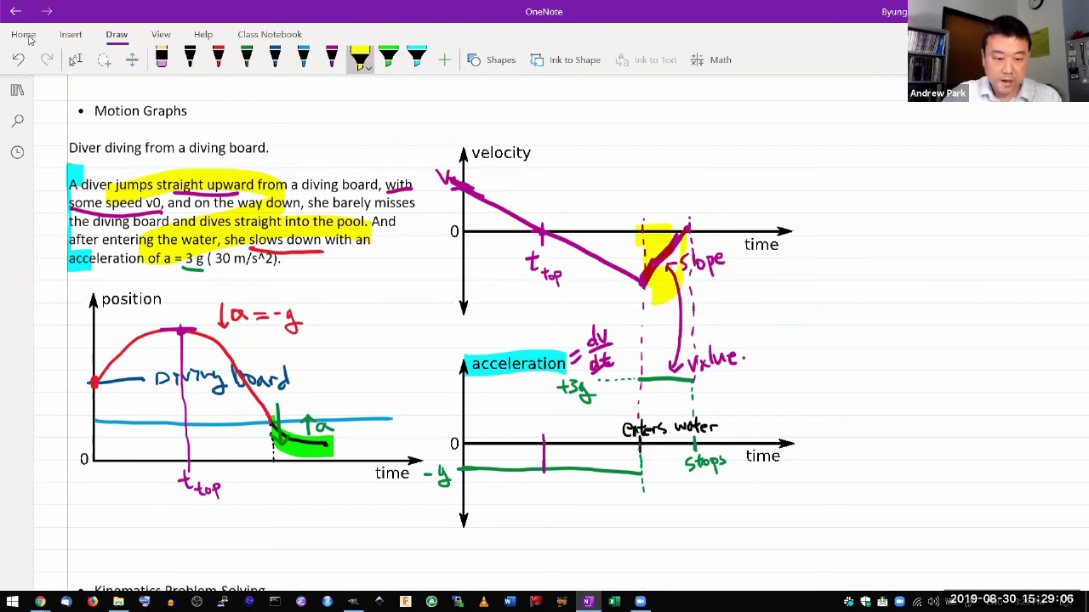
{"action": "mouse_move", "coordinate": [260, 412]}
{"action": "left_mouse_down"}
{"action": "mouse_move", "coordinate": [266, 431]}
{"action": "mouse_move", "coordinate": [288, 414]}
{"action": "mouse_move", "coordinate": [289, 454]}
{"action": "mouse_move", "coordinate": [343, 433]}
{"action": "mouse_move", "coordinate": [345, 456]}
{"action": "mouse_move", "coordinate": [316, 470]}
{"action": "left_mouse_up"}
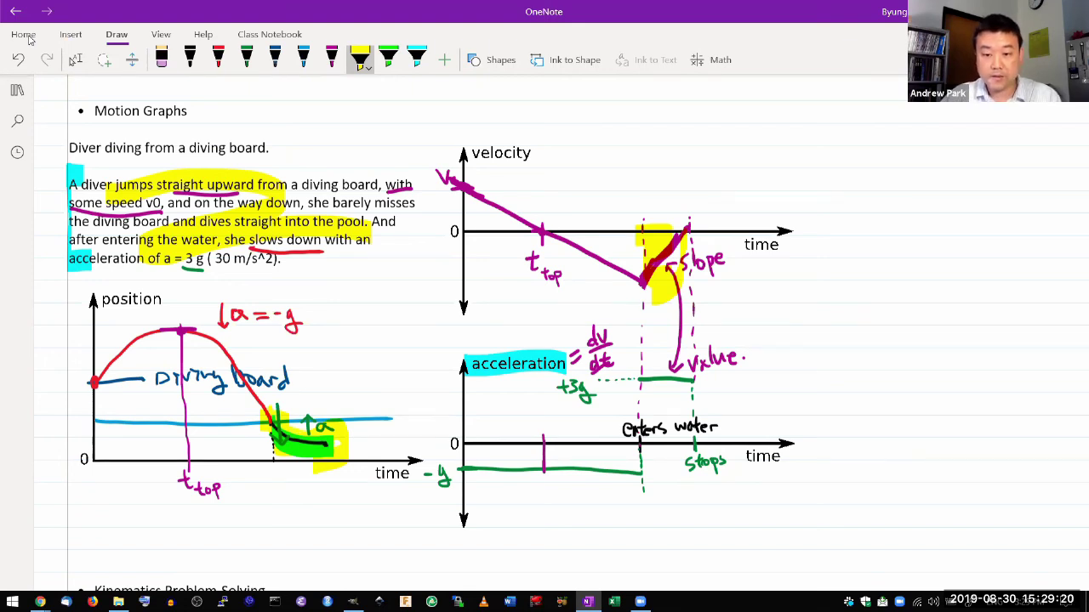
{"action": "left_click_drag", "start_coordinate": [641, 298], "coordinate": [689, 220]}
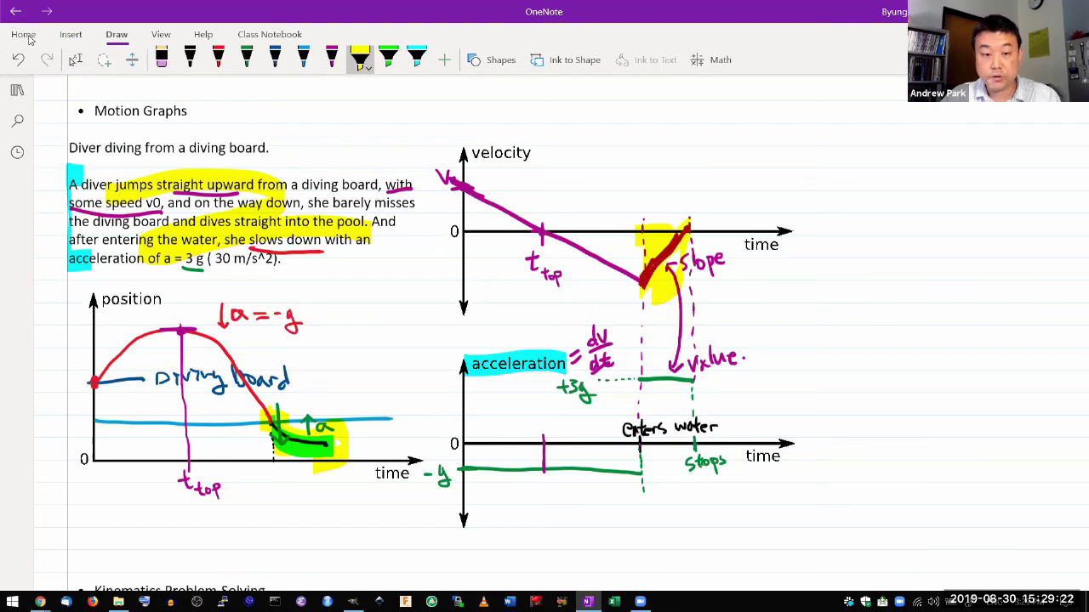